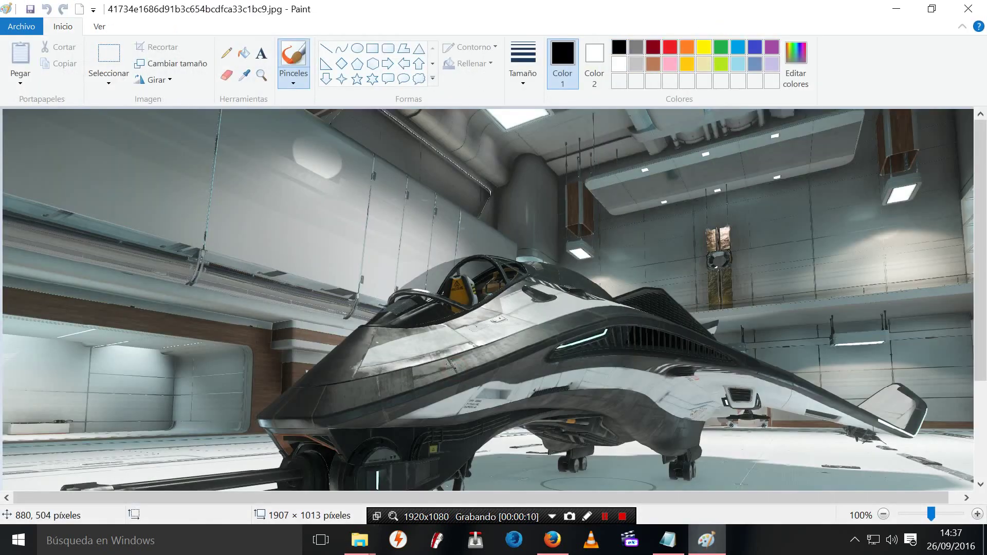
Resize the spaceship hangar image to 900 × 400 pixels without maintaining the aspect ratio
{"action": "left_click", "coordinate": [173, 64]}
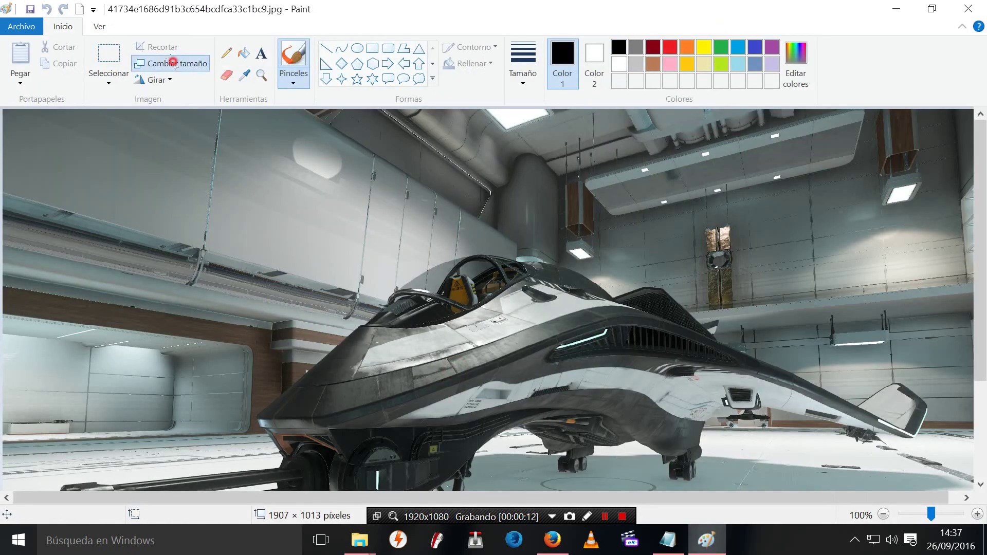
{"action": "left_click", "coordinate": [163, 132]}
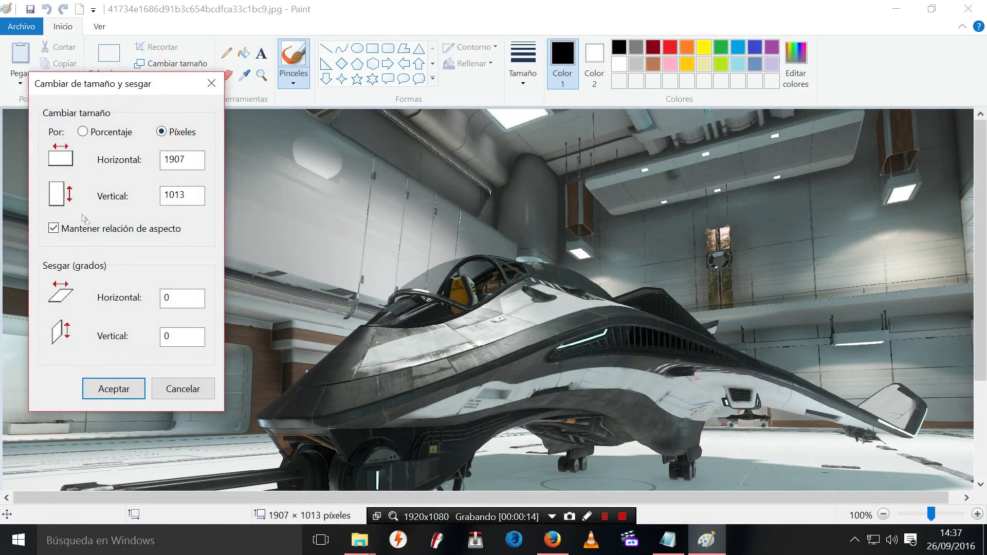
{"action": "left_click", "coordinate": [90, 234]}
{"action": "double_click", "coordinate": [193, 160]}
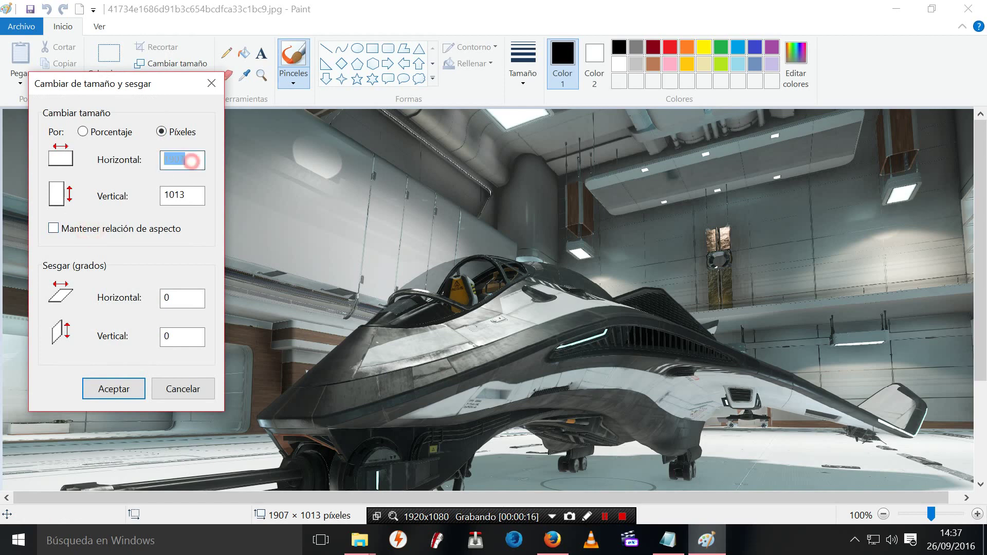
{"action": "type", "text": "90"}
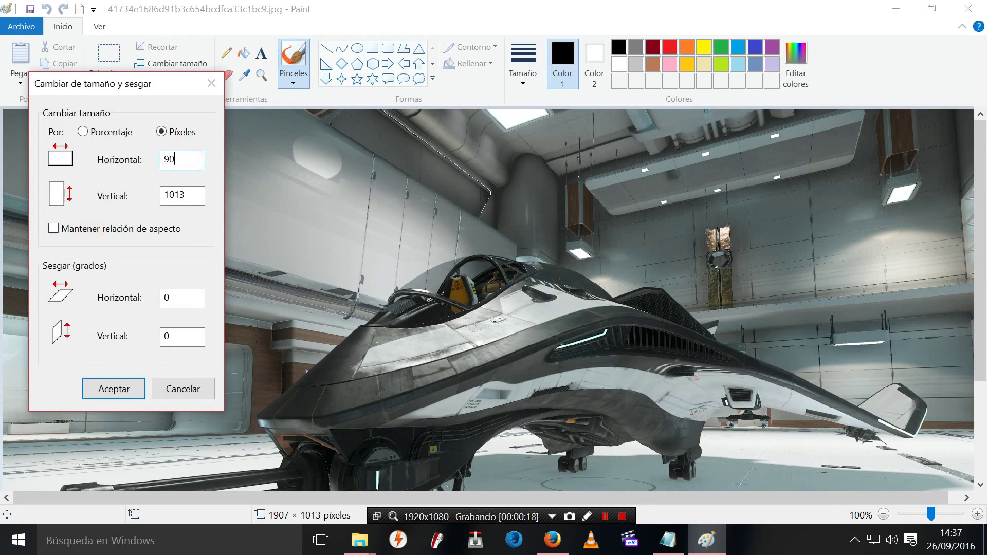
{"action": "key", "text": "Tab"}
{"action": "type", "text": "4"}
{"action": "left_click", "coordinate": [109, 386]}
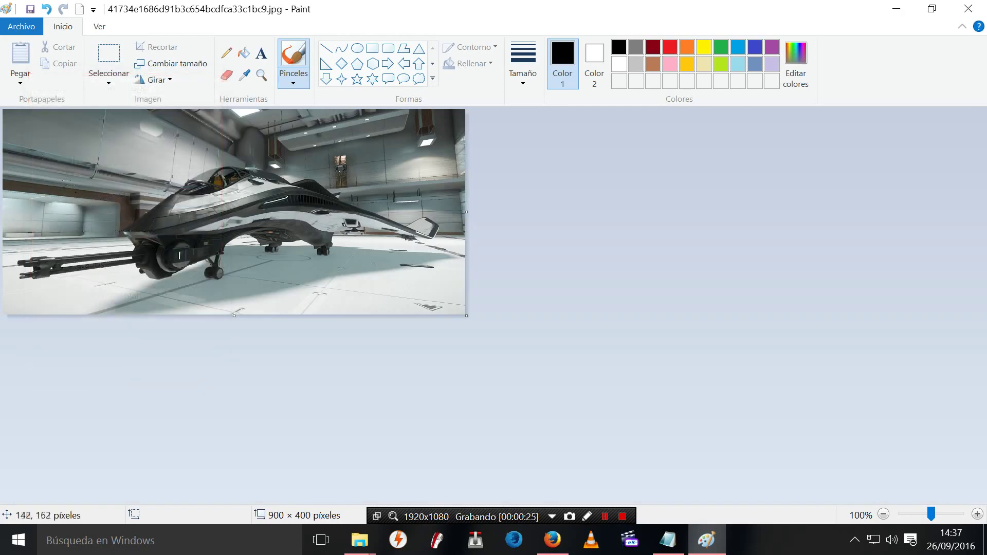
Save the resized hangar image as a new JPEG named 05.jpg in Nueva carpeta (3)
{"action": "left_click", "coordinate": [28, 25]}
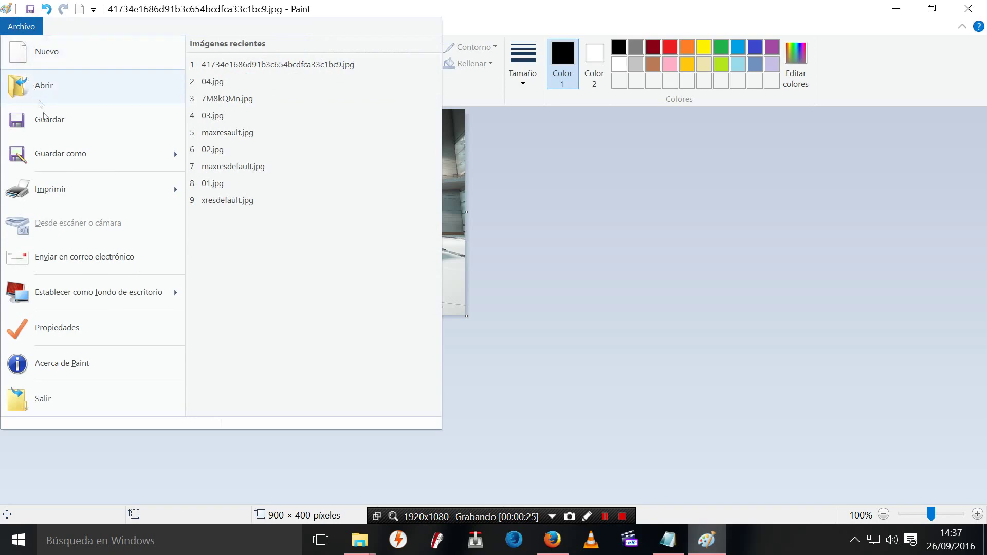
{"action": "mouse_move", "coordinate": [106, 153]}
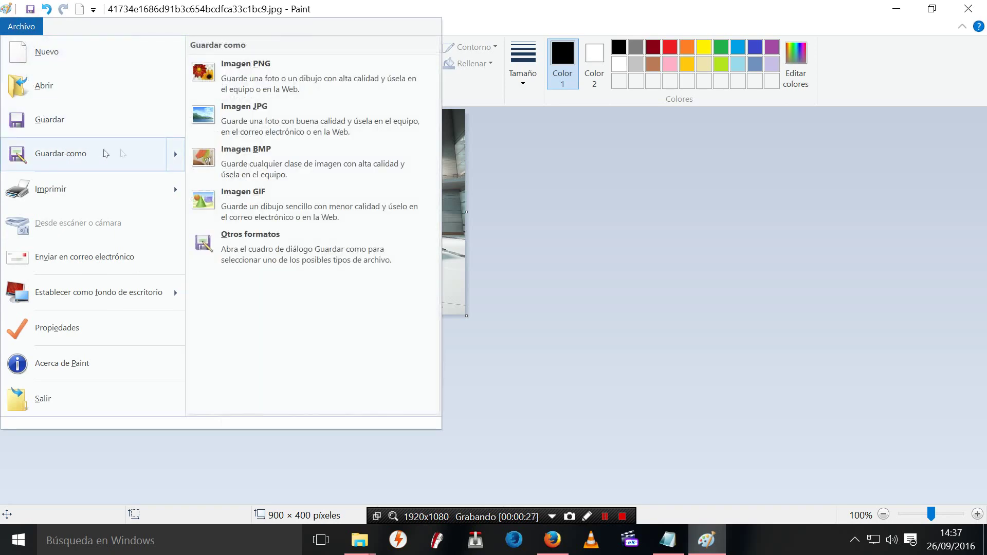
{"action": "left_click", "coordinate": [234, 115]}
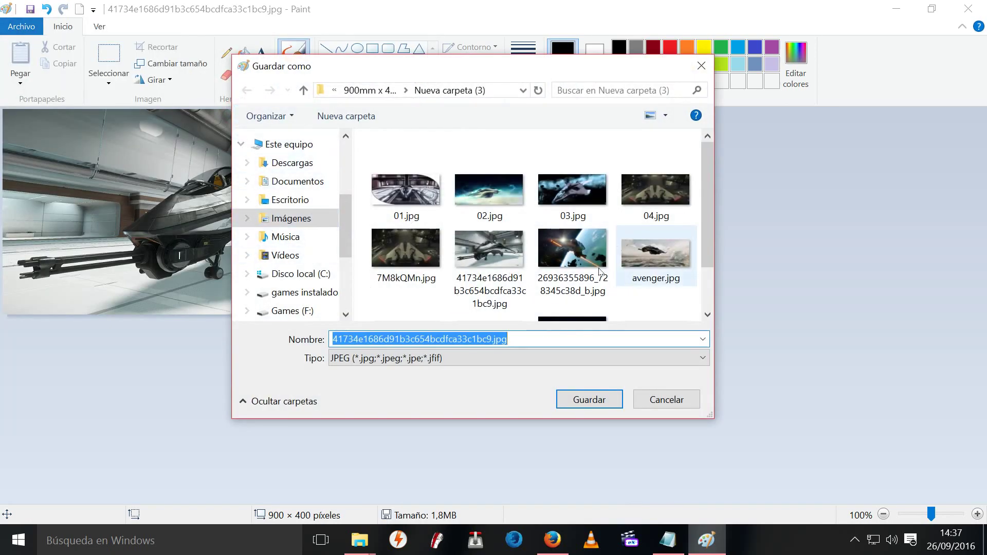
{"action": "left_click", "coordinate": [492, 339]}
{"action": "left_click_drag", "start_coordinate": [492, 339], "coordinate": [315, 333]}
{"action": "type", "text": "0"}
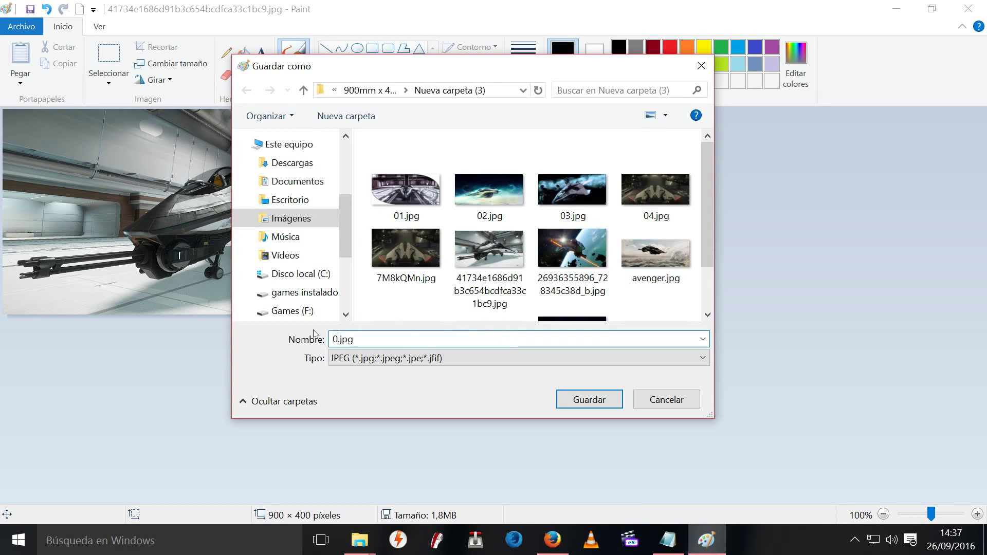
{"action": "type", "text": "5"}
{"action": "left_click", "coordinate": [581, 399]}
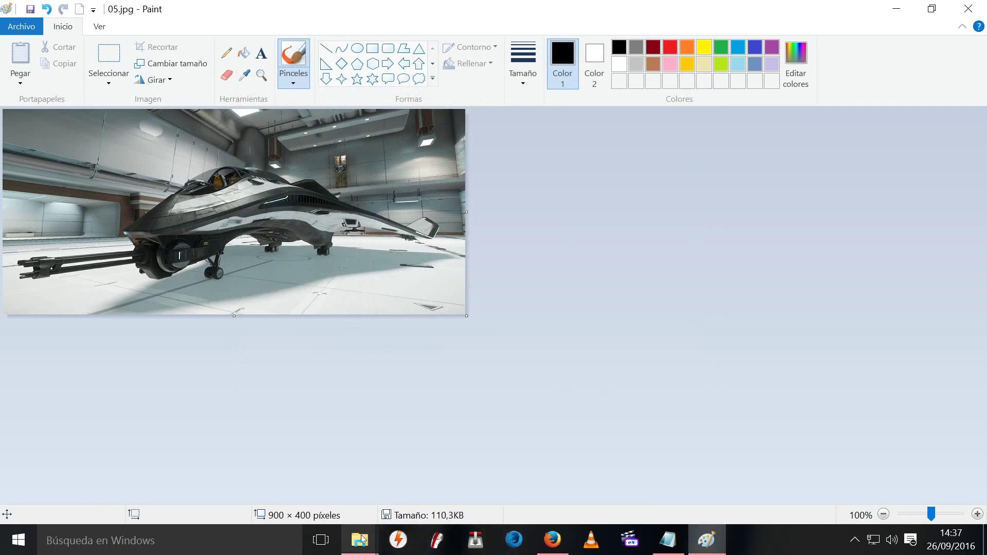
Switch to File Explorer, restore its window to a smaller size, and load 9873943.png from Nueva carpeta (3) into Paint
{"action": "mouse_move", "coordinate": [361, 539]}
{"action": "left_click", "coordinate": [335, 487]}
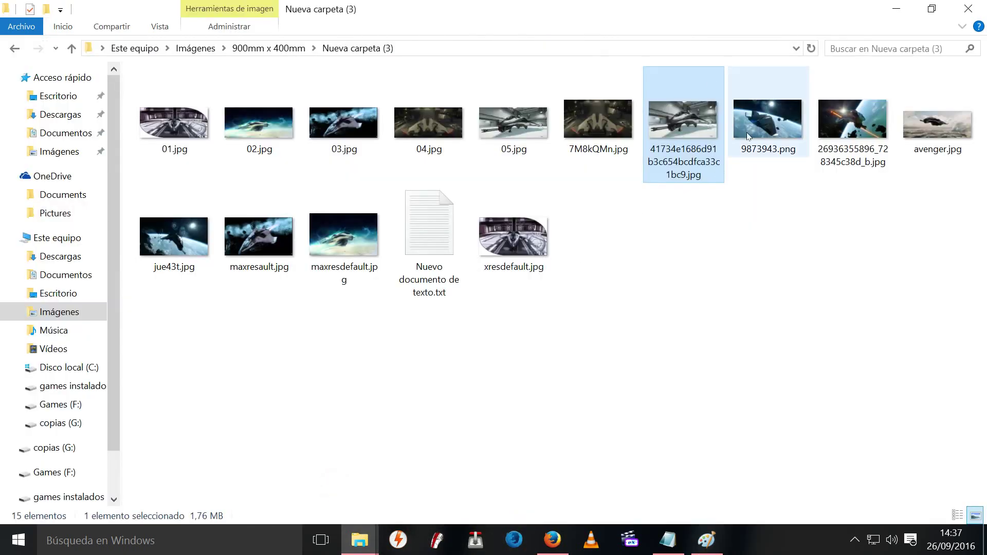
{"action": "left_click", "coordinate": [690, 26]}
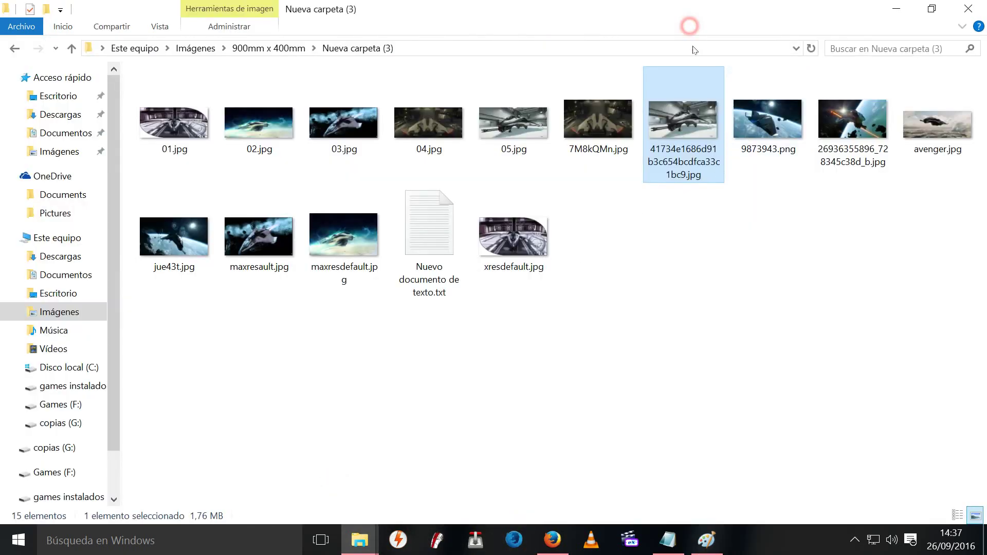
{"action": "left_click", "coordinate": [932, 9]}
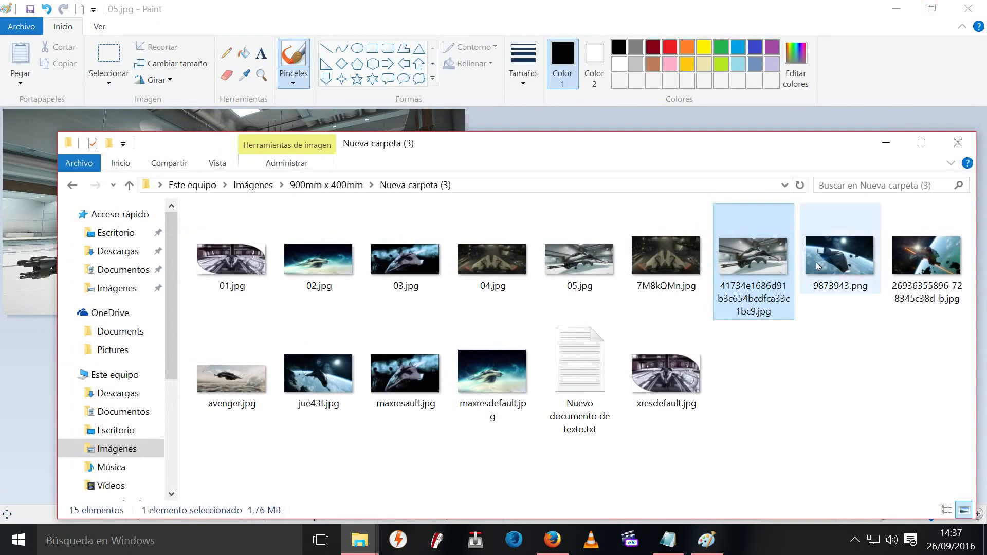
{"action": "mouse_move", "coordinate": [830, 262]}
{"action": "left_mouse_down"}
{"action": "mouse_move", "coordinate": [746, 196]}
{"action": "mouse_move", "coordinate": [519, 126]}
{"action": "left_mouse_up"}
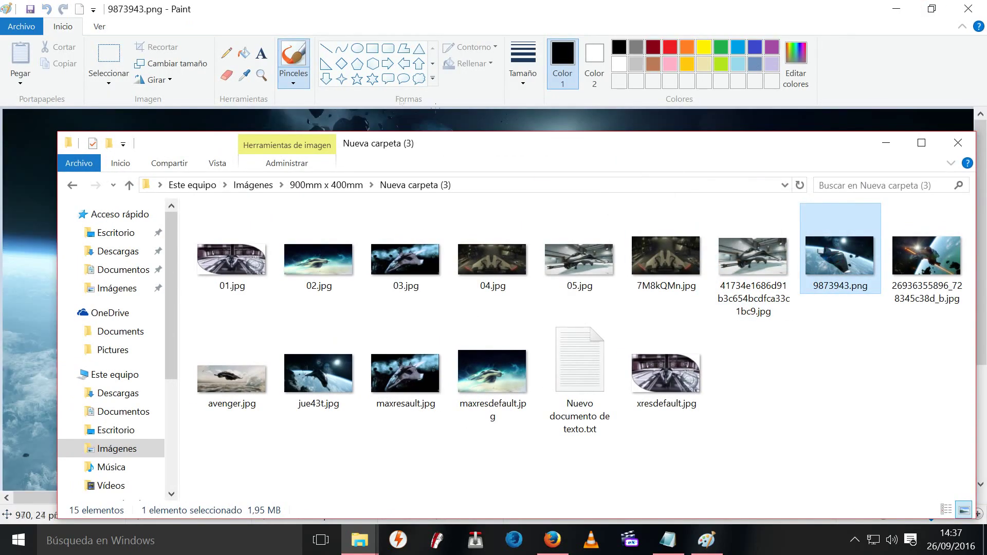
{"action": "left_click", "coordinate": [274, 10]}
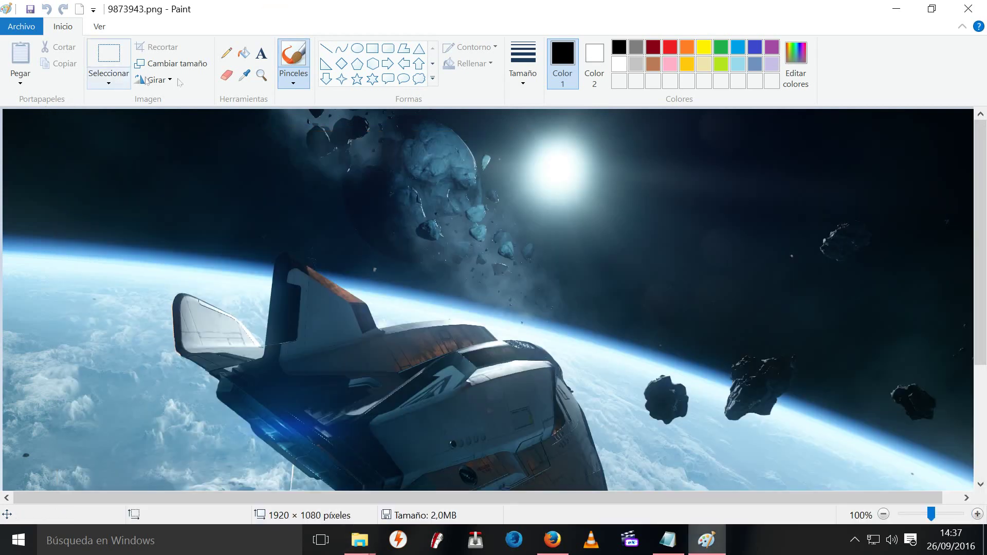
Resize 9873943.png to 900 pixels horizontally and 400 pixels vertically, with the aspect ratio lock turned off
{"action": "left_click", "coordinate": [190, 68]}
{"action": "left_click", "coordinate": [161, 131]}
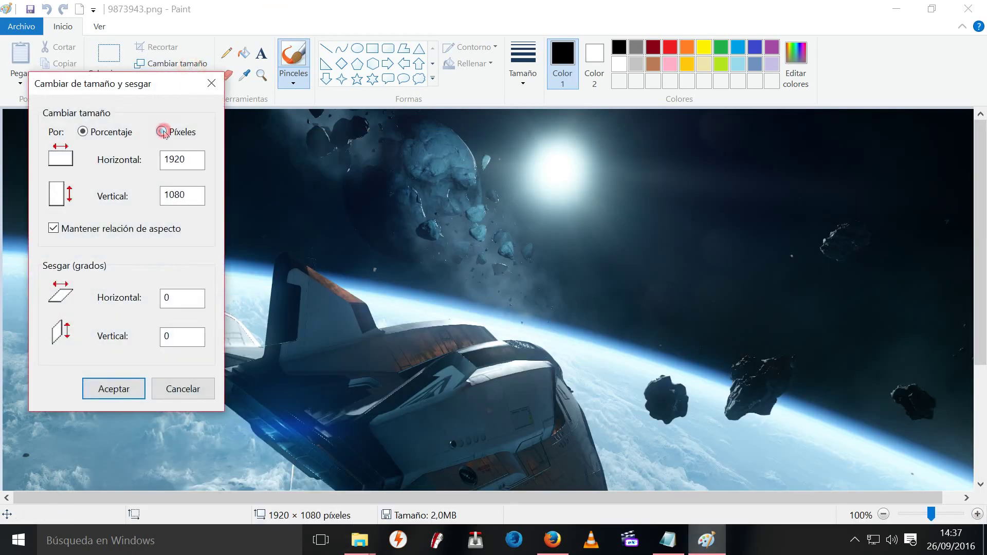
{"action": "left_click_drag", "start_coordinate": [201, 159], "coordinate": [118, 163]}
{"action": "type", "text": "9"}
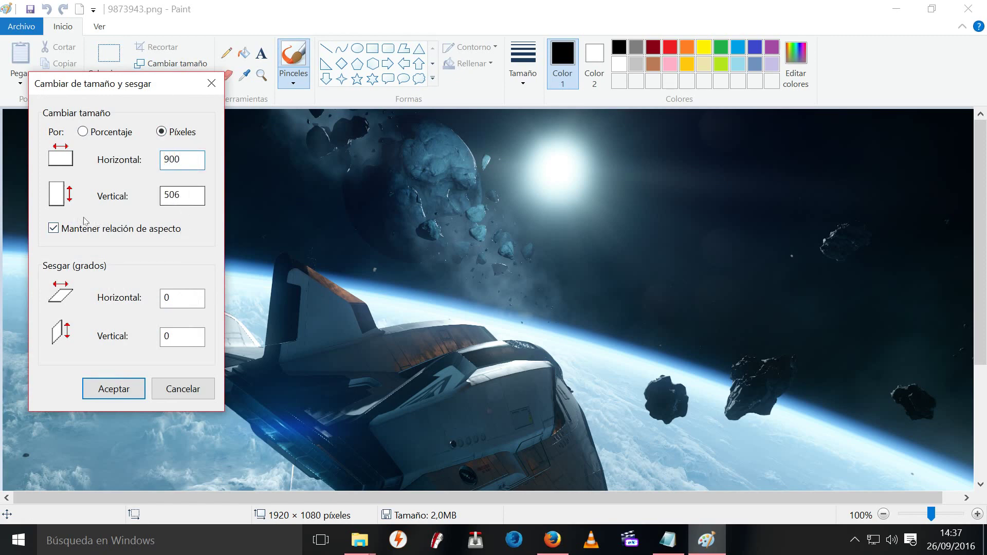
{"action": "left_click", "coordinate": [55, 231]}
{"action": "left_click_drag", "start_coordinate": [203, 195], "coordinate": [111, 192]}
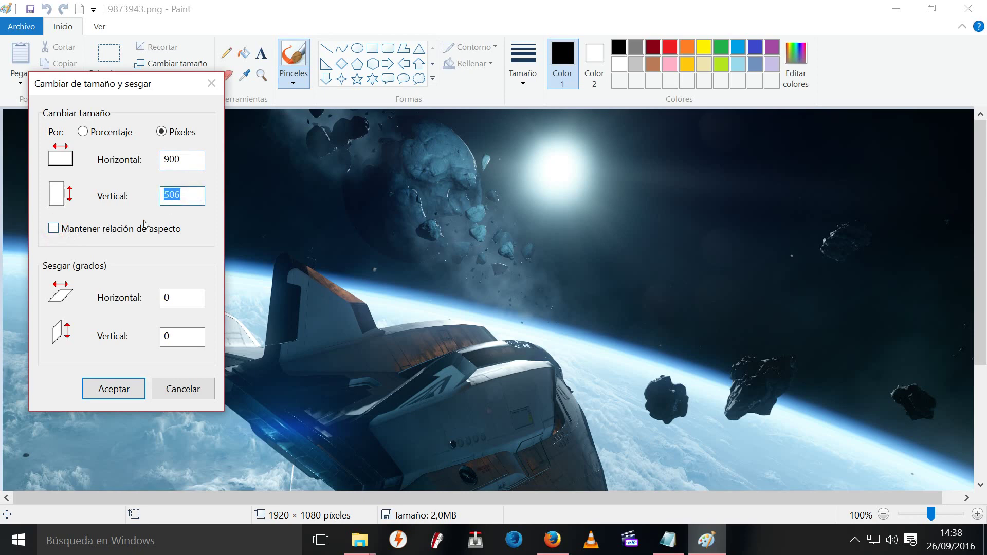
{"action": "type", "text": "400"}
{"action": "left_click", "coordinate": [121, 388]}
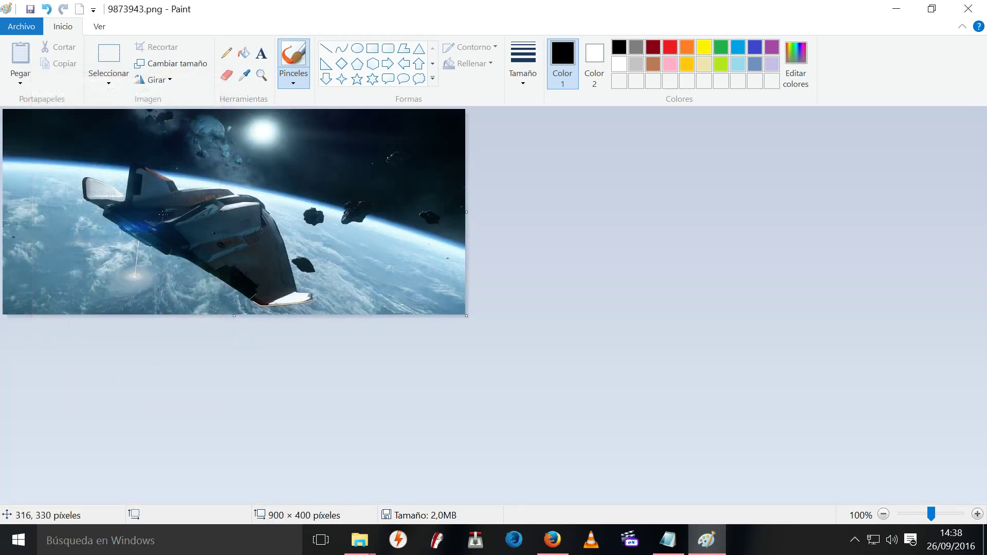
Save the resized 9873943 image as a new JPEG named 06.jpg in the same folder
{"action": "left_click", "coordinate": [21, 26]}
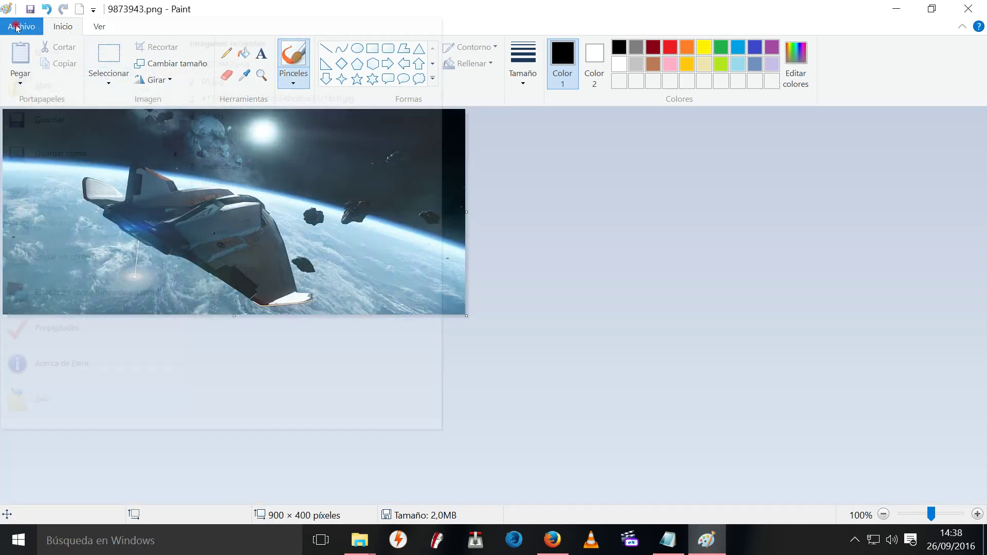
{"action": "mouse_move", "coordinate": [90, 159]}
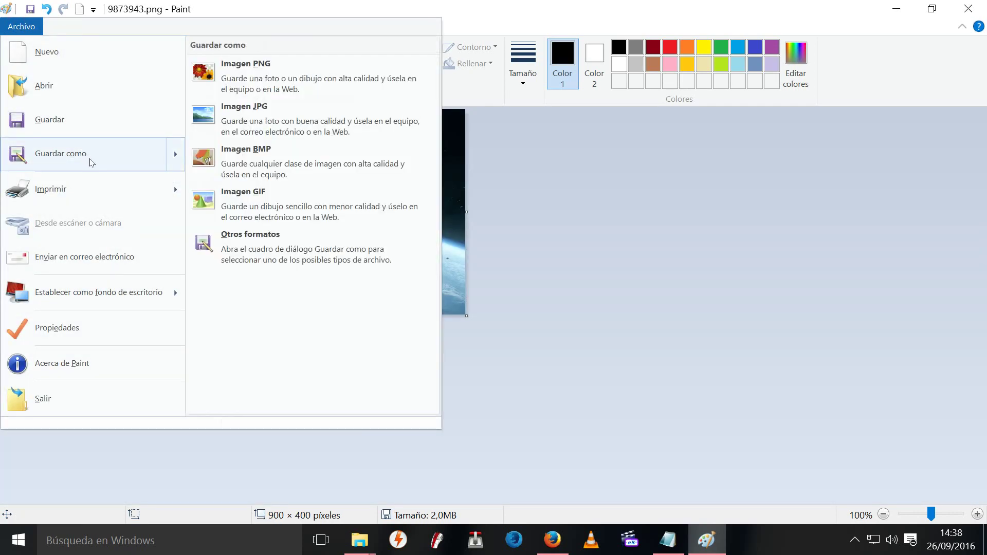
{"action": "left_click", "coordinate": [281, 113]}
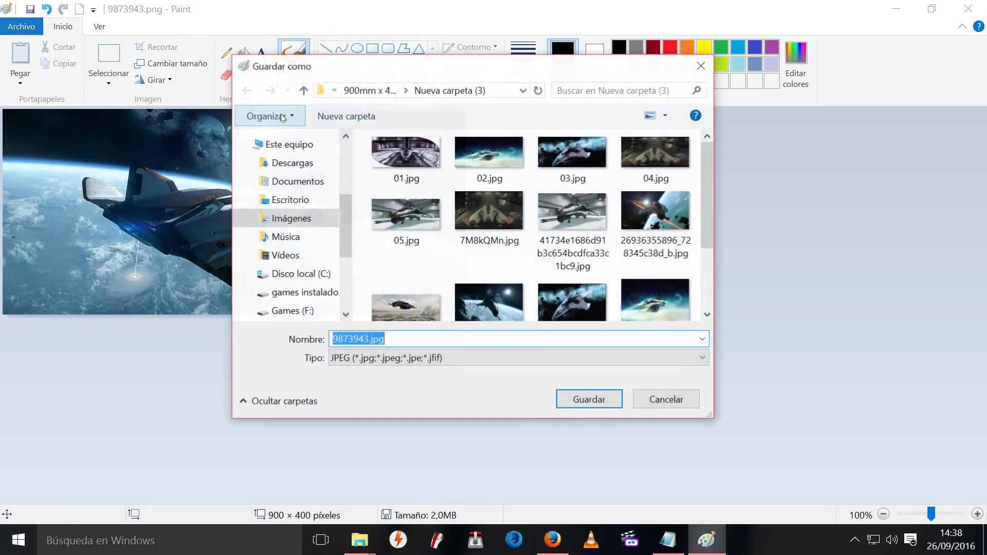
{"action": "left_click", "coordinate": [358, 339]}
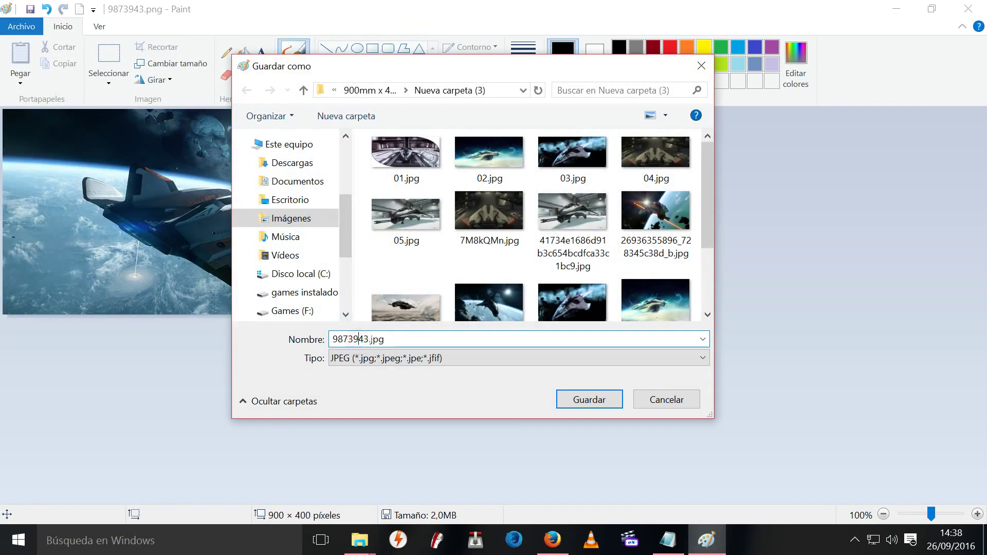
{"action": "left_click_drag", "start_coordinate": [369, 339], "coordinate": [317, 338]}
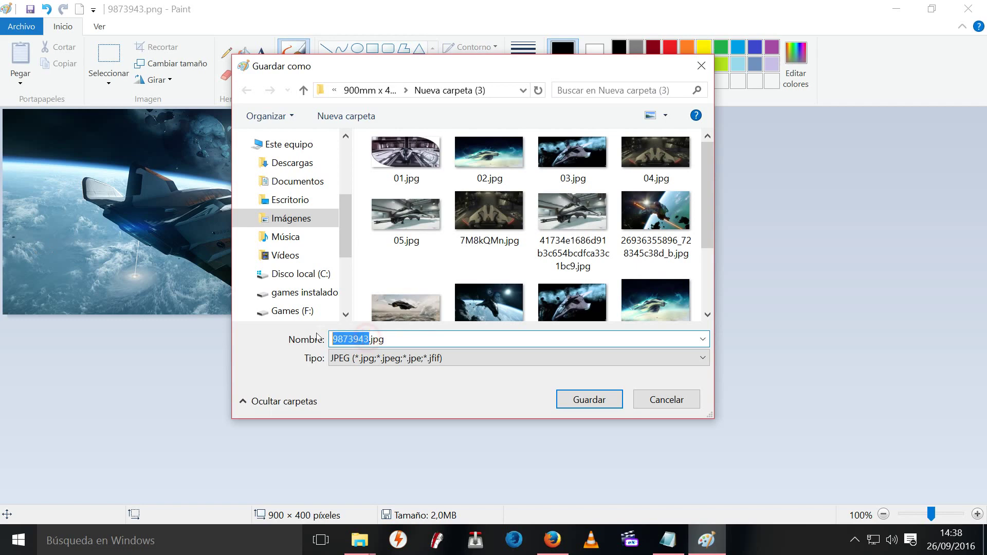
{"action": "type", "text": "06"}
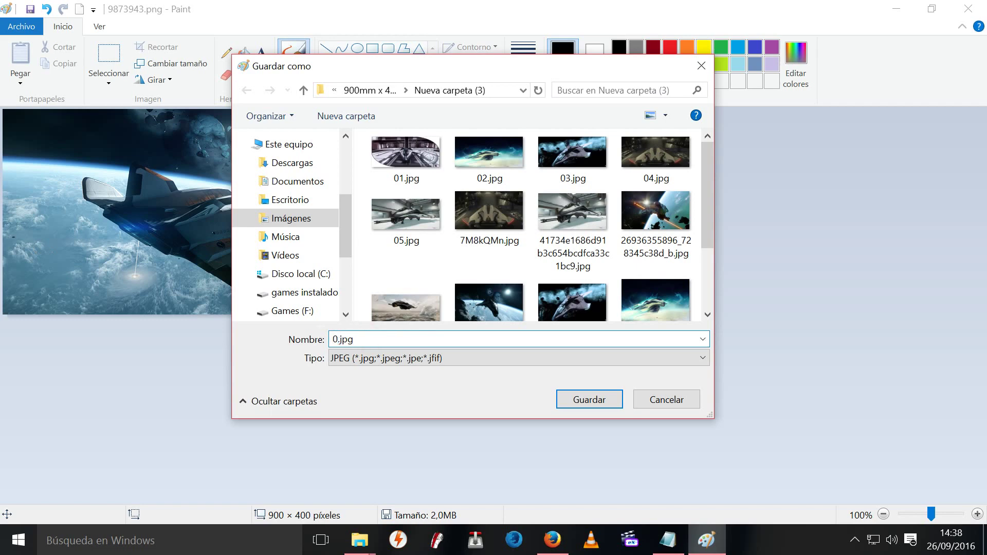
{"action": "left_click", "coordinate": [590, 401]}
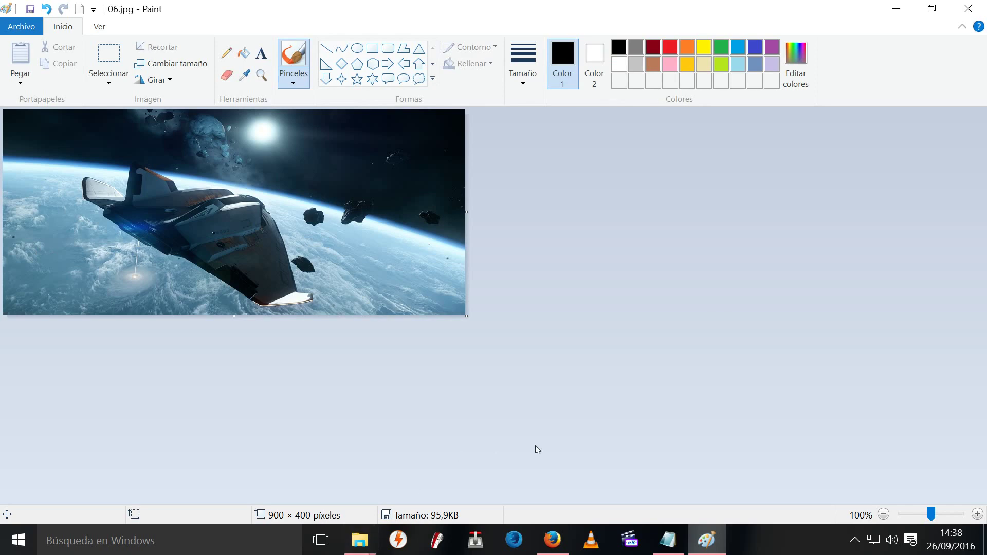
{"action": "key", "text": "alt+Tab"}
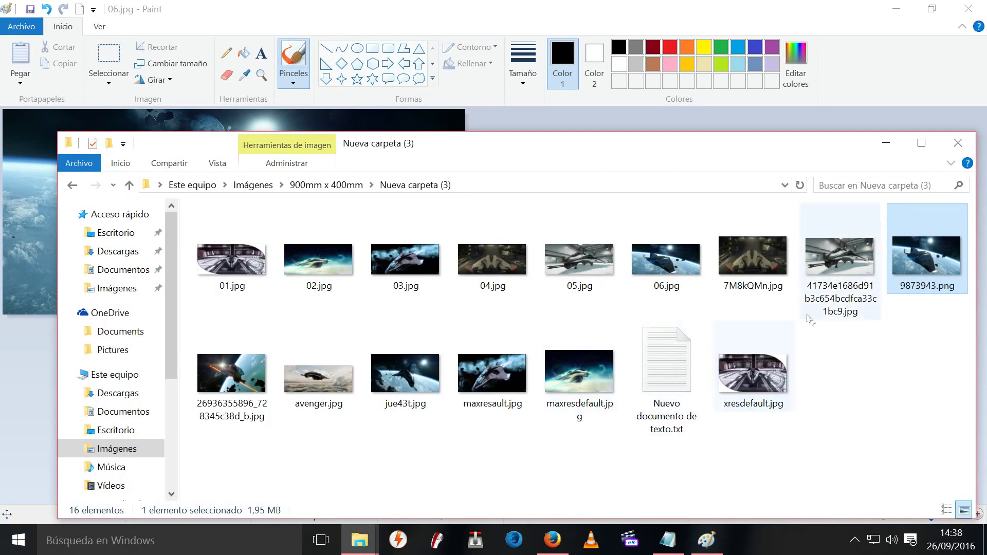
{"action": "left_click", "coordinate": [232, 372]}
{"action": "left_click_drag", "start_coordinate": [232, 373], "coordinate": [47, 222]}
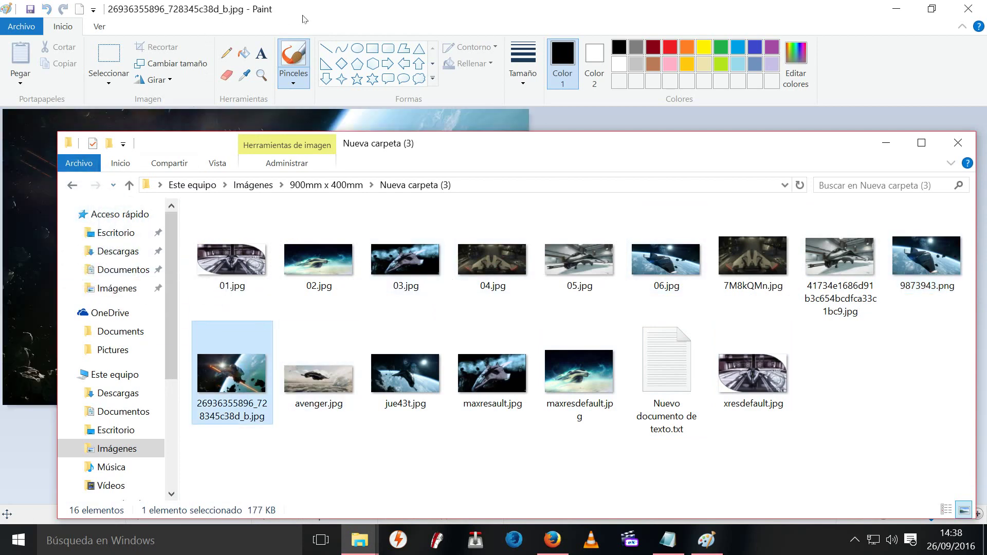
{"action": "key", "text": "alt+Tab"}
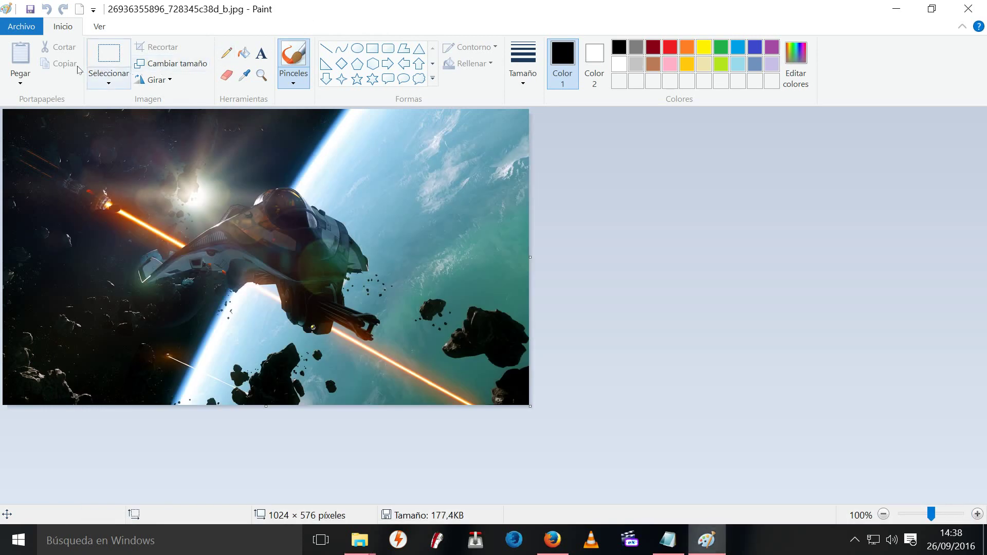
{"action": "left_click", "coordinate": [194, 63]}
{"action": "left_click", "coordinate": [162, 132]}
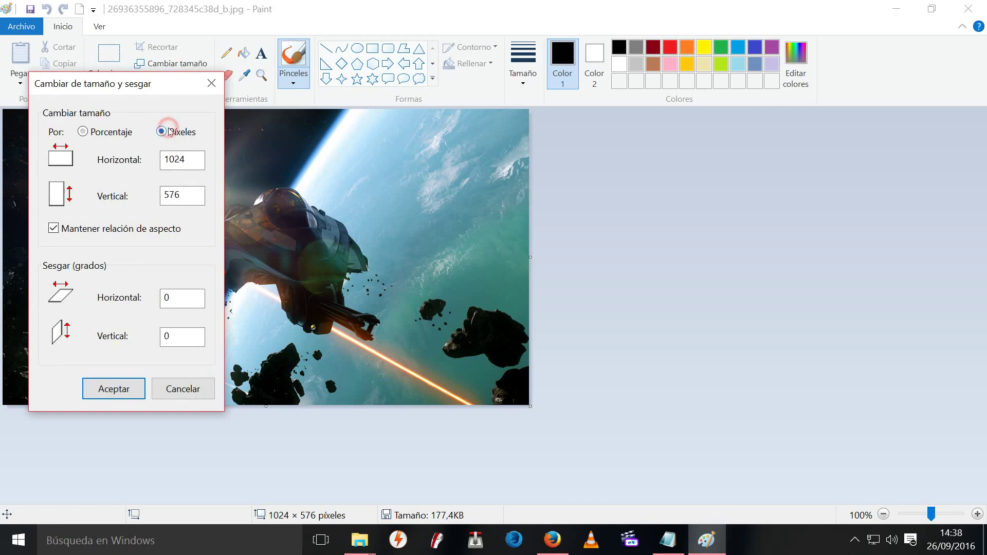
{"action": "left_click", "coordinate": [99, 228]}
{"action": "double_click", "coordinate": [194, 158]}
{"action": "type", "text": "900"}
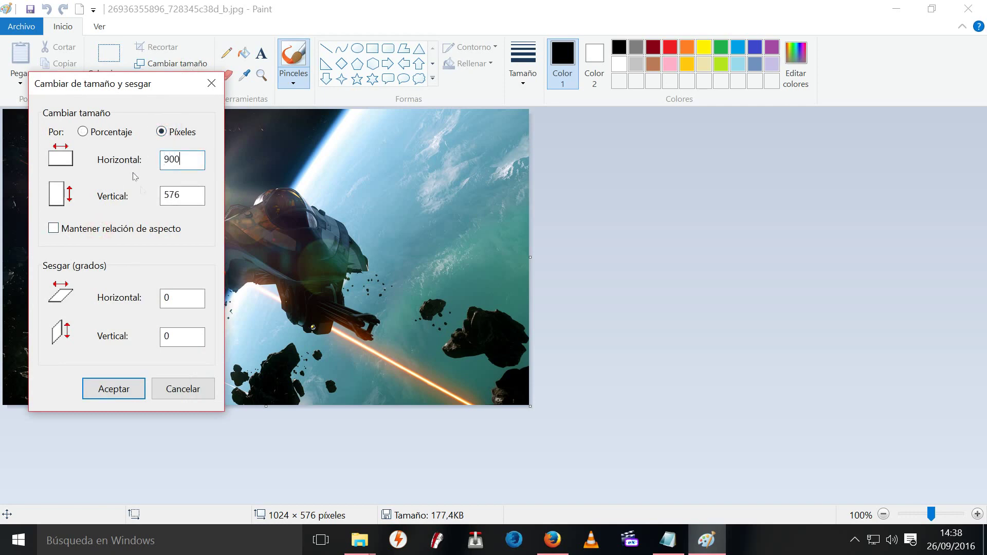
{"action": "double_click", "coordinate": [185, 195]}
{"action": "type", "text": "400"}
{"action": "left_click", "coordinate": [129, 386]}
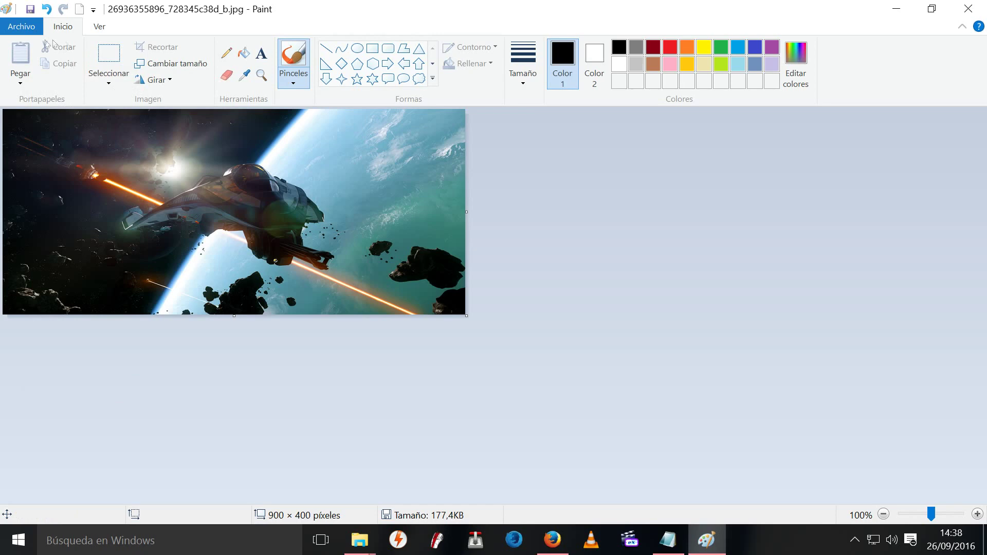
{"action": "left_click", "coordinate": [21, 26]}
{"action": "mouse_move", "coordinate": [118, 154]}
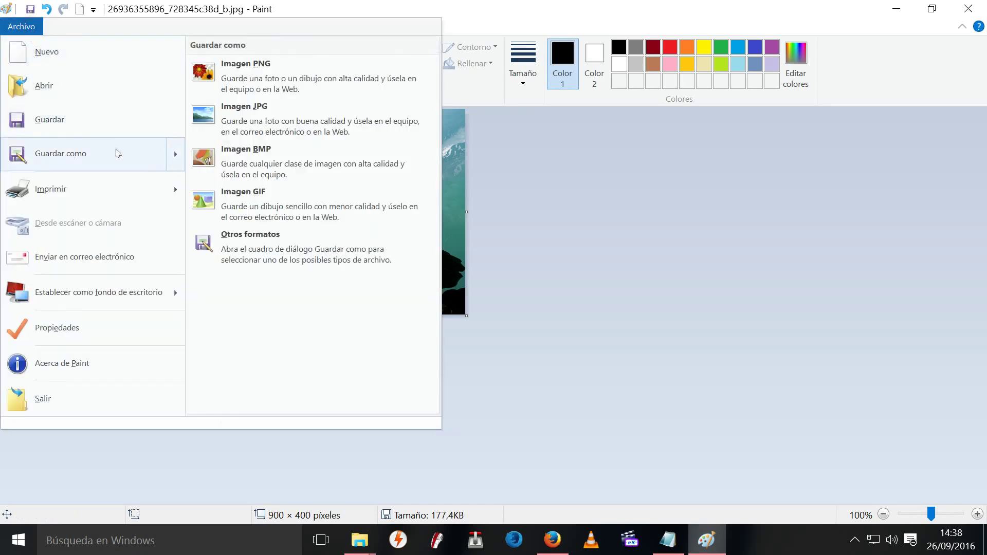
{"action": "left_click", "coordinate": [260, 109]}
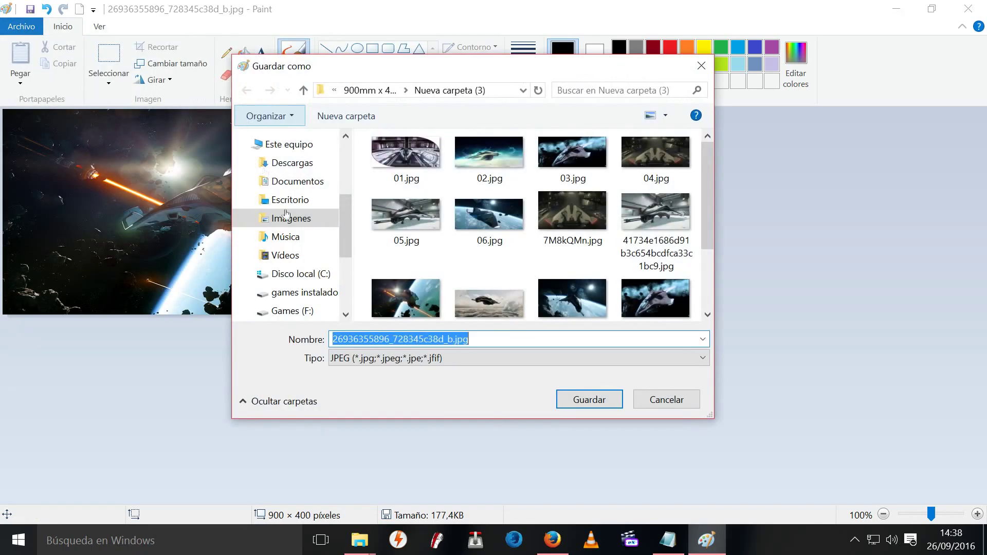
{"action": "left_click", "coordinate": [421, 339]}
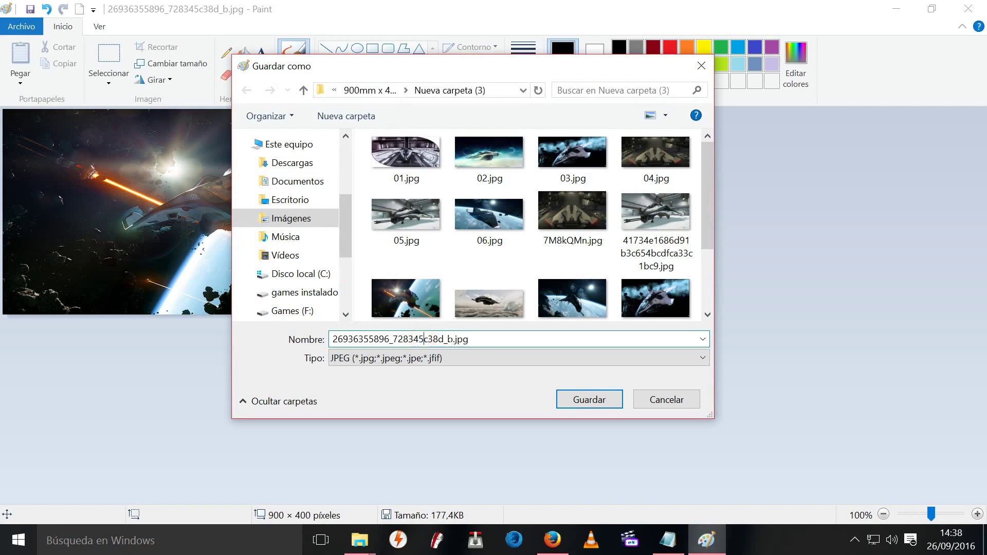
{"action": "left_click_drag", "start_coordinate": [453, 338], "coordinate": [332, 339]}
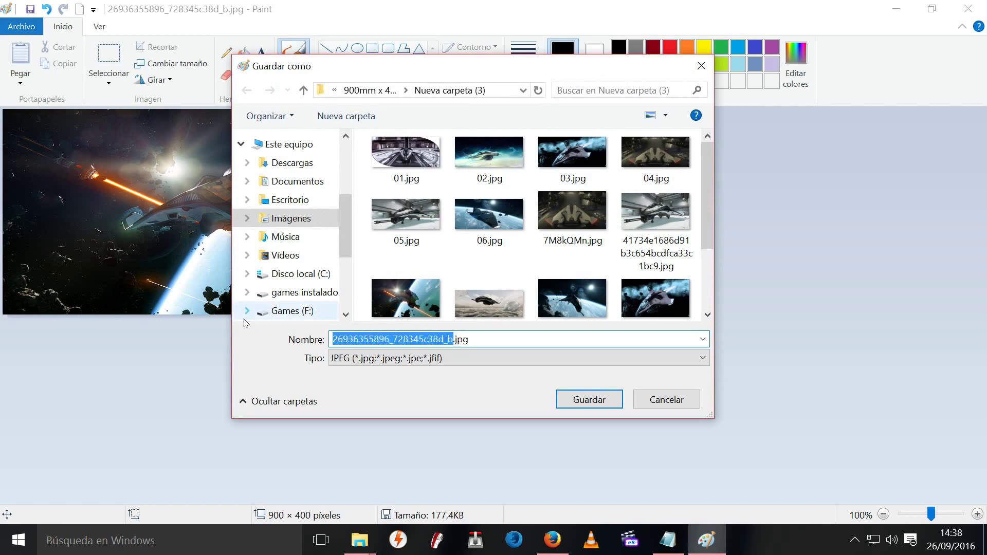
{"action": "key", "text": "BackSpace"}
{"action": "type", "text": "07"}
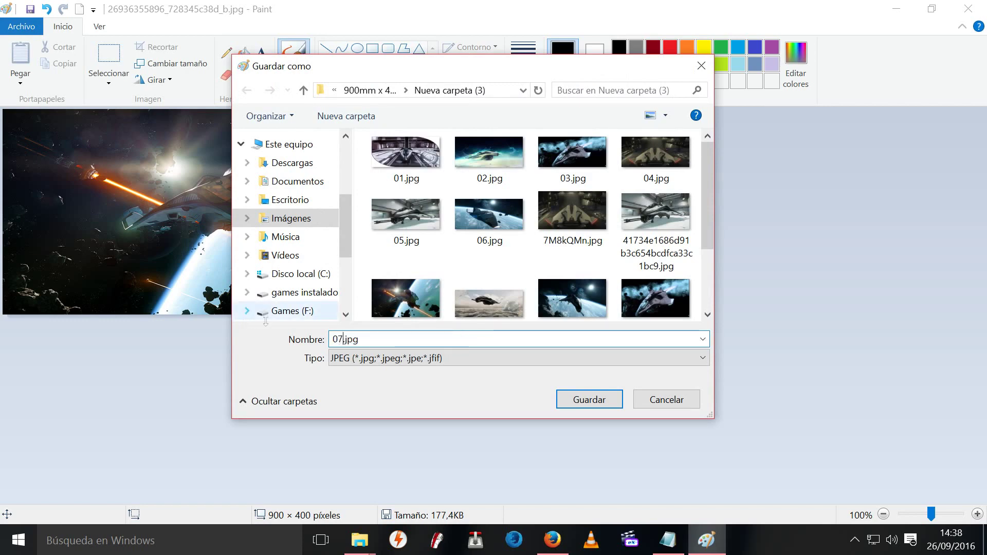
{"action": "left_click", "coordinate": [574, 401]}
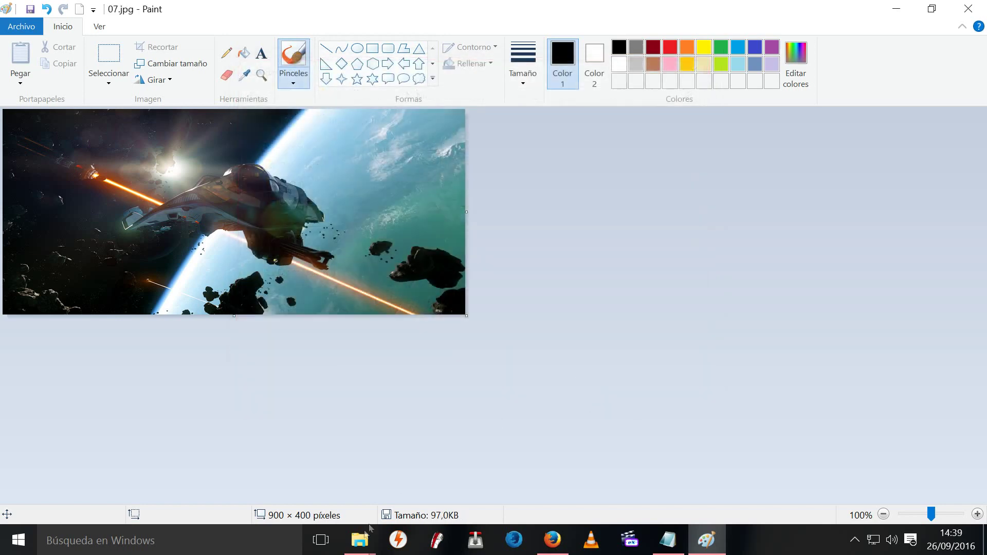
Switch to the Nueva carpeta (3) window in File Explorer and load avenger.jpg into Paint
{"action": "mouse_move", "coordinate": [366, 544]}
{"action": "left_click", "coordinate": [299, 482]}
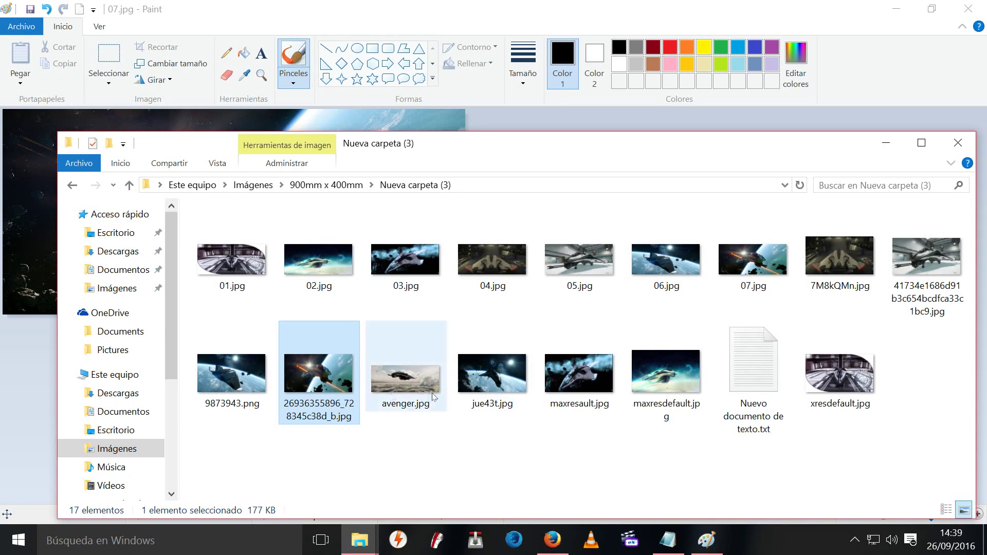
{"action": "mouse_move", "coordinate": [399, 384]}
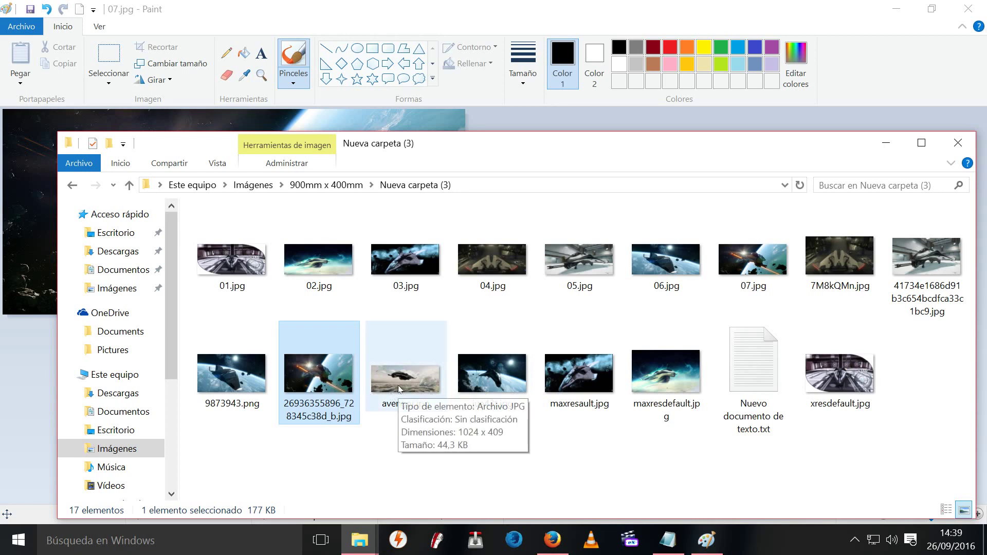
{"action": "left_click_drag", "start_coordinate": [398, 385], "coordinate": [35, 171]}
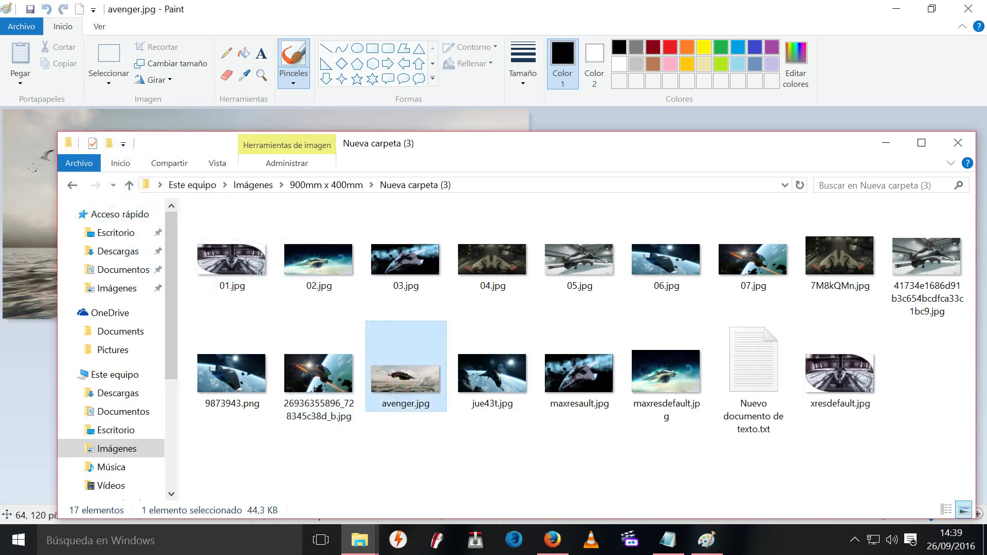
Resize avenger.jpg to 900 pixels horizontally and 400 pixels vertically, with the aspect ratio lock turned off
{"action": "left_click", "coordinate": [239, 26]}
{"action": "left_click", "coordinate": [178, 63]}
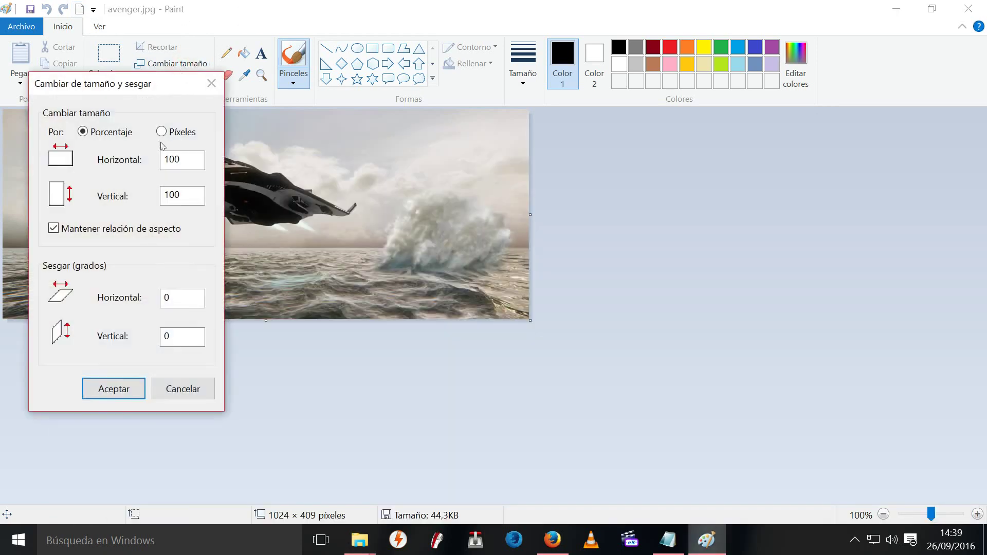
{"action": "left_click", "coordinate": [161, 132]}
{"action": "left_click", "coordinate": [109, 232]}
{"action": "double_click", "coordinate": [196, 160]}
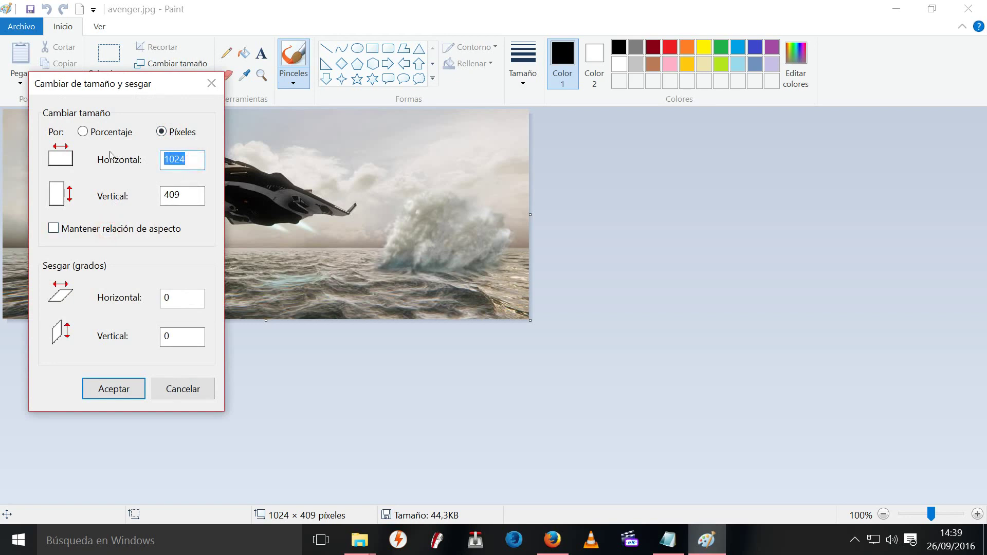
{"action": "type", "text": "900"}
{"action": "key", "text": "Tab"}
{"action": "type", "text": "4"}
{"action": "left_click", "coordinate": [114, 389]}
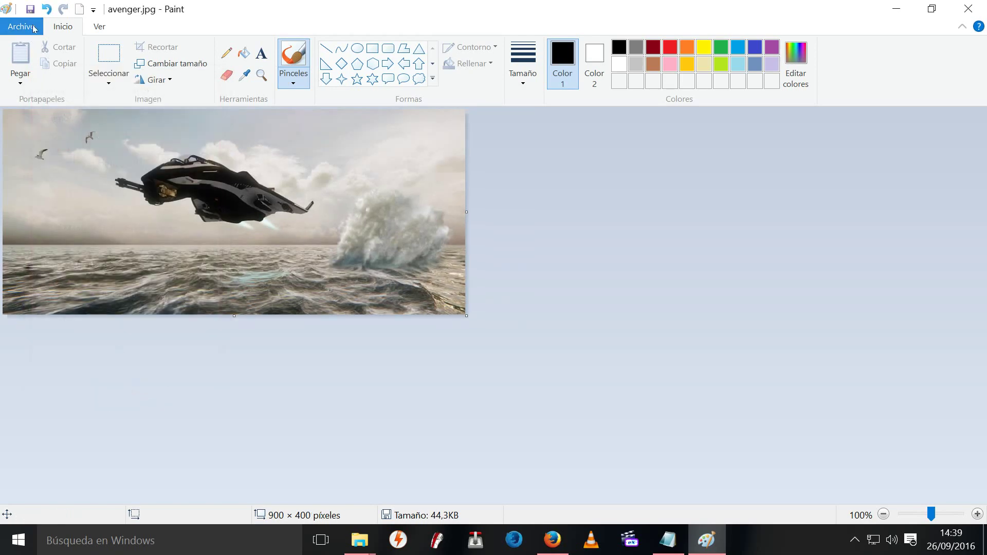
Save the resized avenger image as a new JPEG named 08.jpg in the same folder
{"action": "left_click", "coordinate": [21, 26]}
{"action": "mouse_move", "coordinate": [80, 162]}
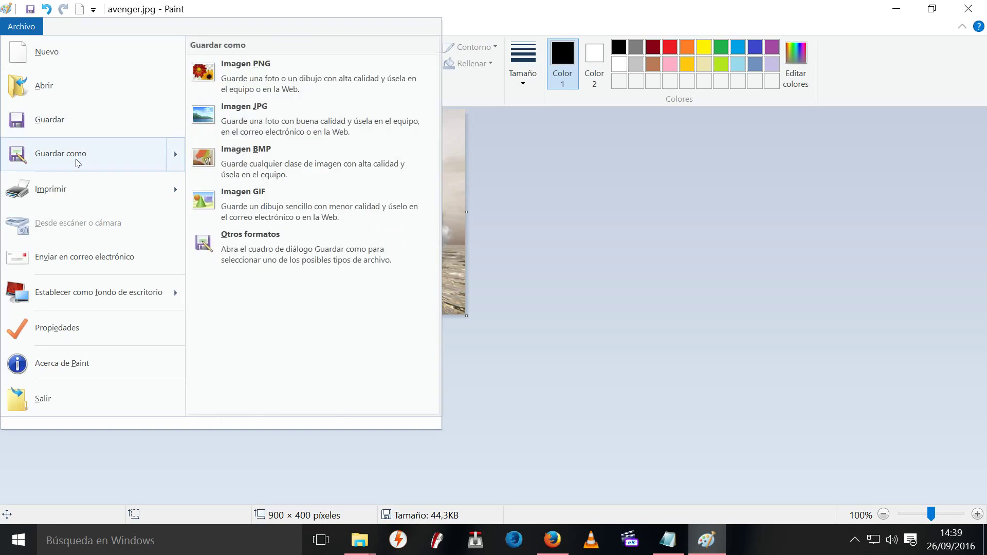
{"action": "left_click", "coordinate": [276, 113]}
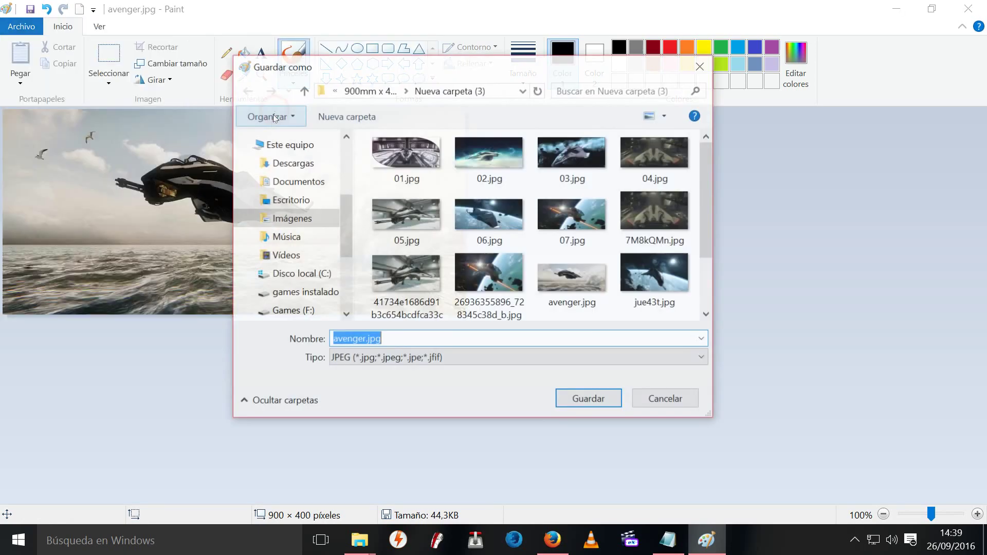
{"action": "left_click", "coordinate": [364, 340]}
{"action": "double_click", "coordinate": [364, 339]}
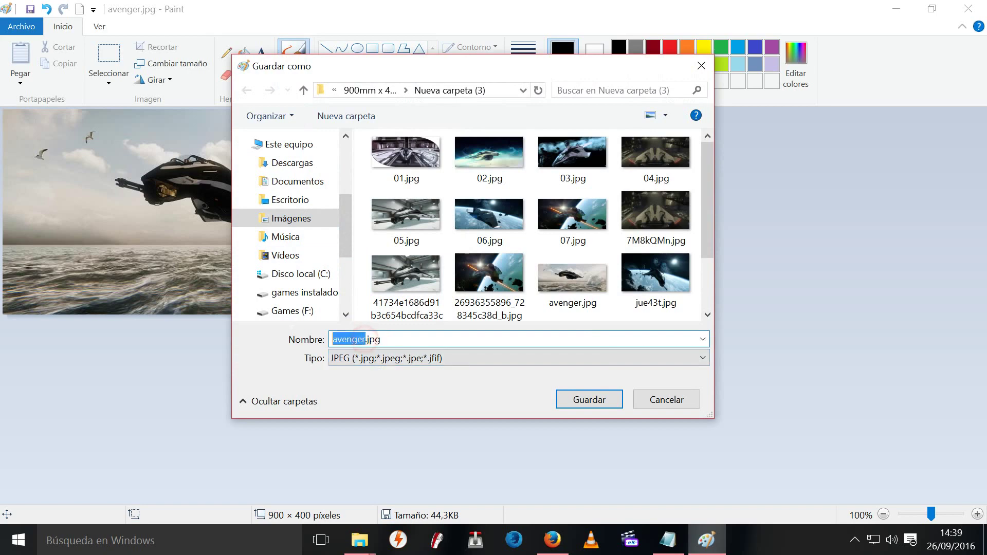
{"action": "key", "text": "BackSpace"}
{"action": "type", "text": "08"}
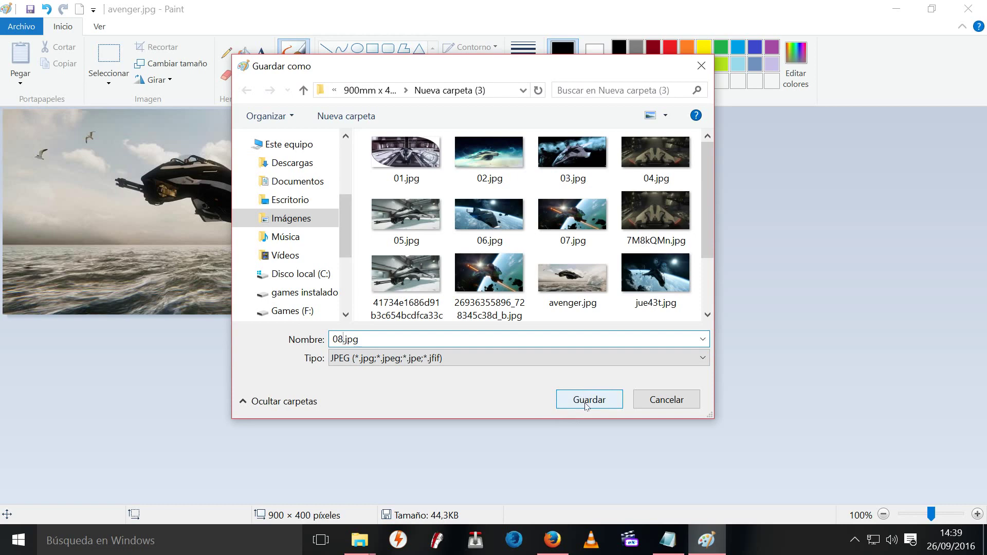
{"action": "left_click", "coordinate": [583, 399]}
Switch to the Nueva carpeta (3) window in File Explorer and load jue43t.jpg into Paint
{"action": "mouse_move", "coordinate": [372, 553]}
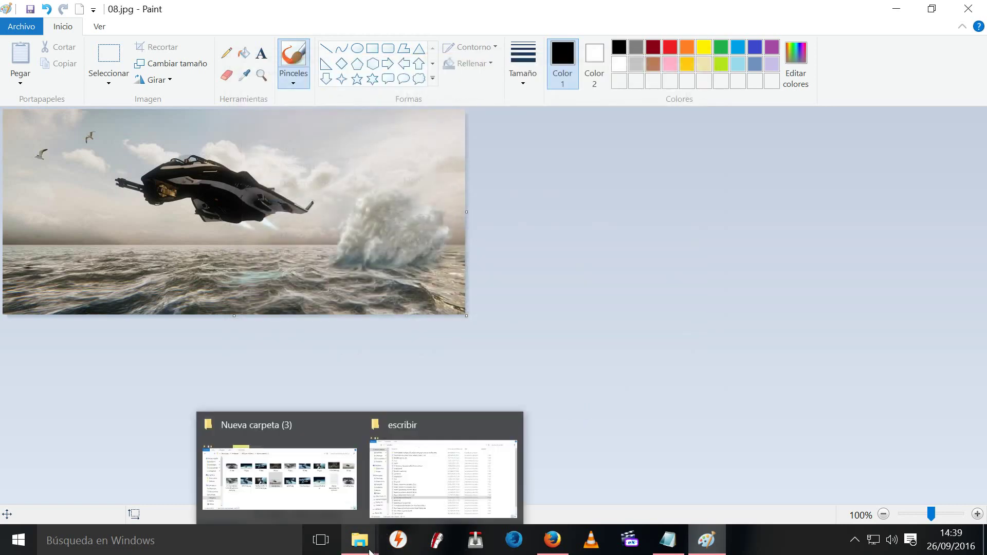
{"action": "left_click", "coordinate": [301, 483]}
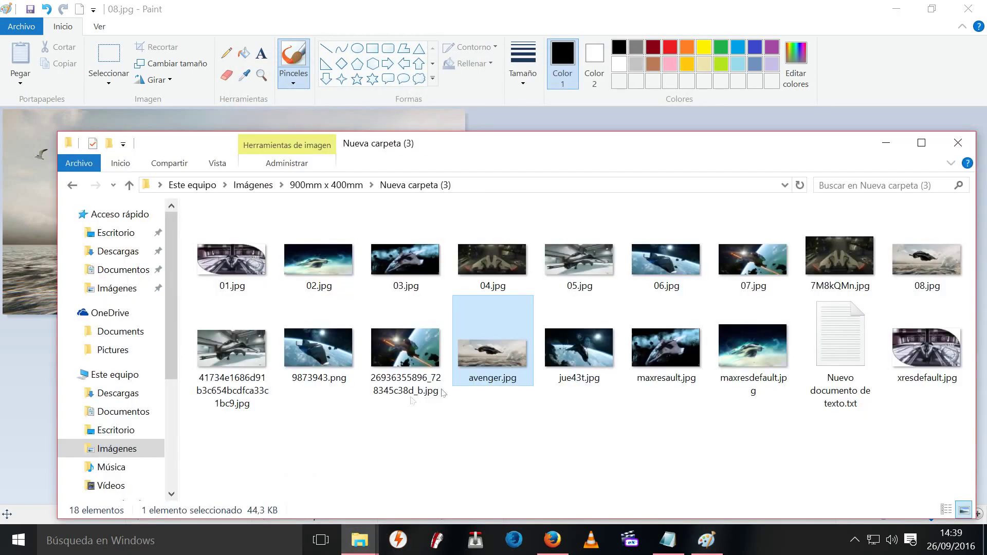
{"action": "left_click", "coordinate": [567, 354]}
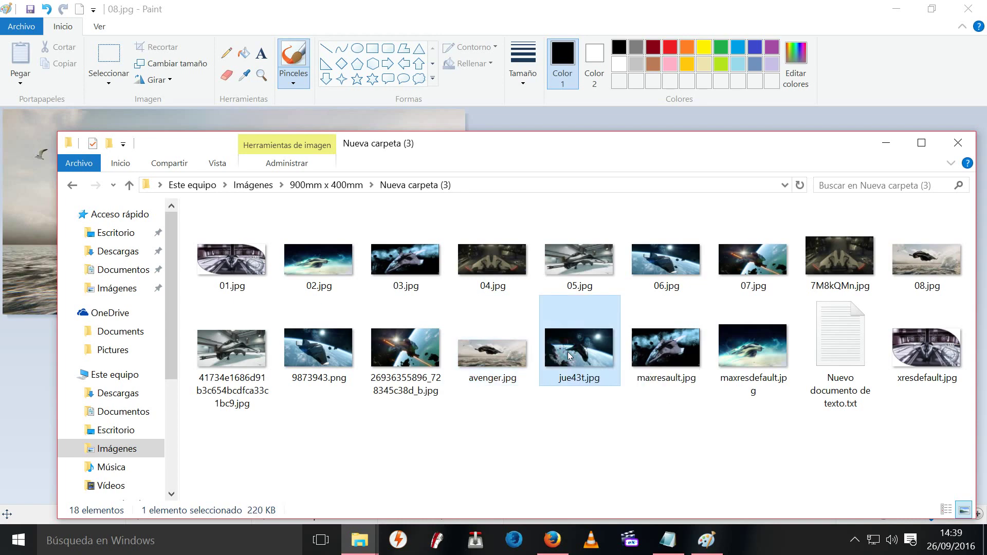
{"action": "mouse_move", "coordinate": [567, 352]}
{"action": "left_mouse_down"}
{"action": "mouse_move", "coordinate": [51, 206]}
{"action": "mouse_move", "coordinate": [37, 230]}
{"action": "left_mouse_up"}
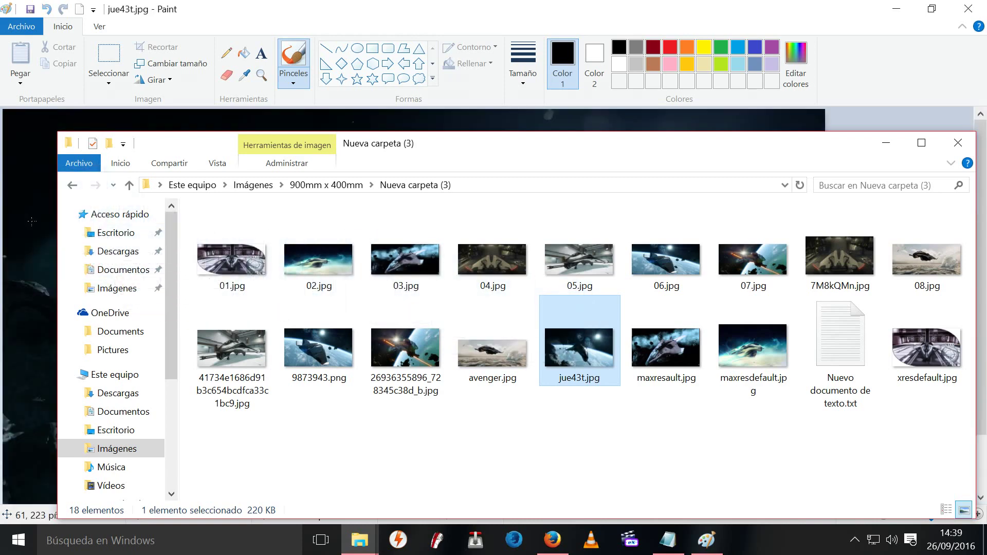
Resize jue43t.jpg to 900 × 400 pixels without maintaining the aspect ratio
{"action": "left_click", "coordinate": [256, 18]}
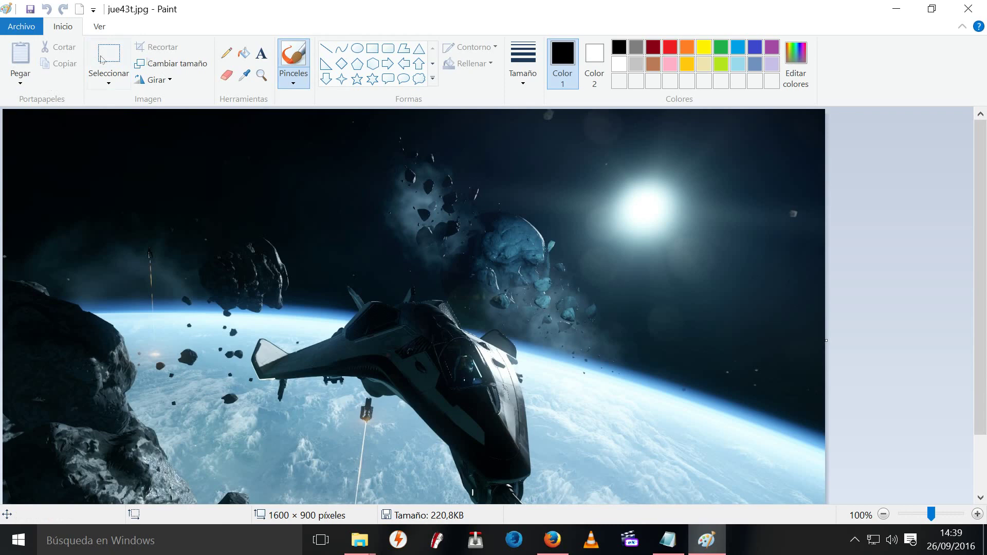
{"action": "left_click", "coordinate": [186, 62]}
{"action": "left_click", "coordinate": [180, 135]}
{"action": "left_click", "coordinate": [115, 229]}
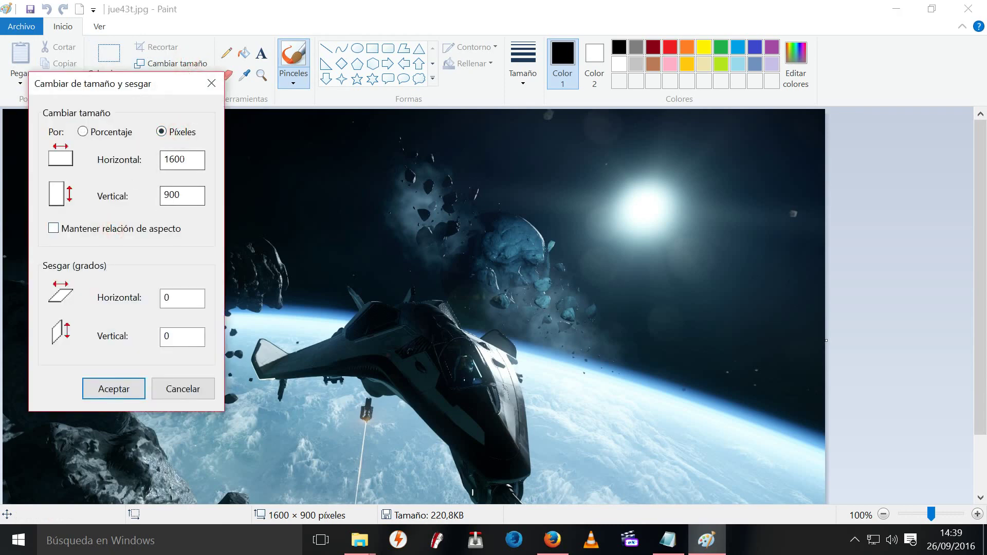
{"action": "left_click_drag", "start_coordinate": [185, 158], "coordinate": [138, 164]}
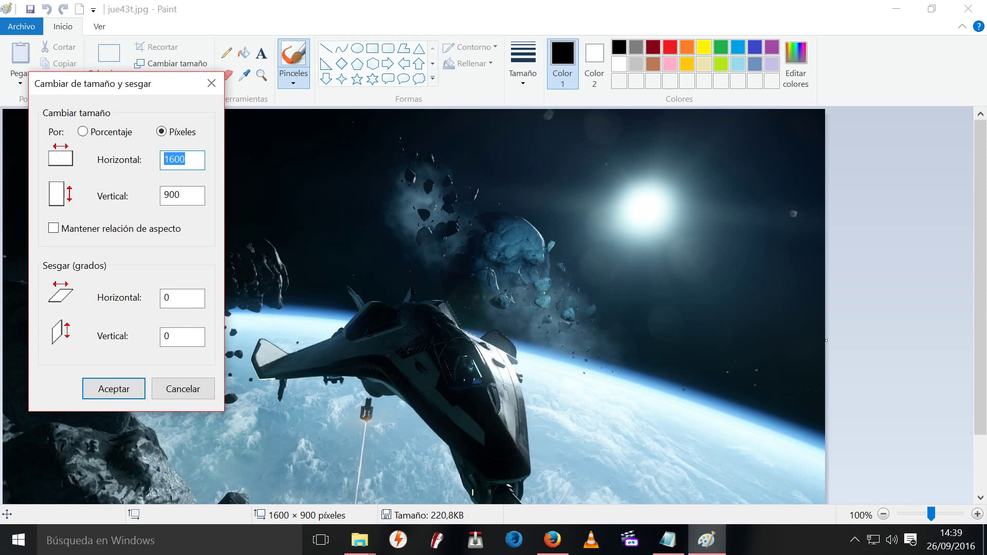
{"action": "type", "text": "900"}
{"action": "key", "text": "Tab"}
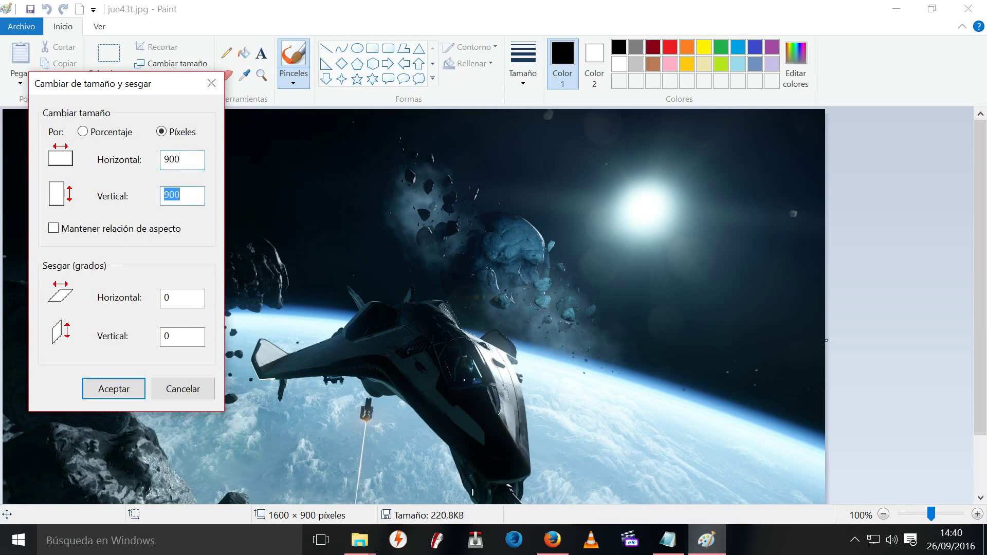
{"action": "type", "text": "4"}
{"action": "left_click", "coordinate": [114, 390]}
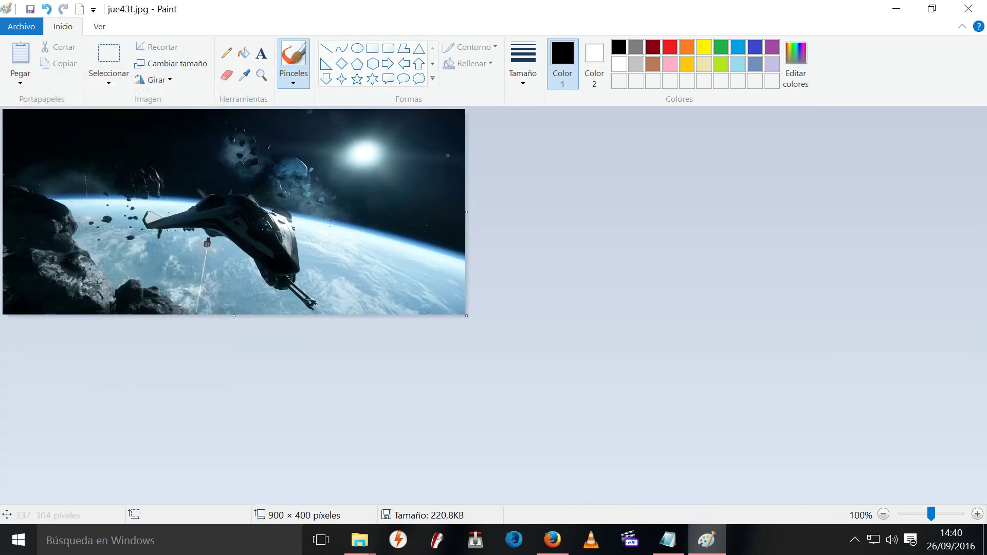
Save the resized jue43t image as a new JPEG named 09.jpg in the same folder
{"action": "left_click", "coordinate": [28, 28]}
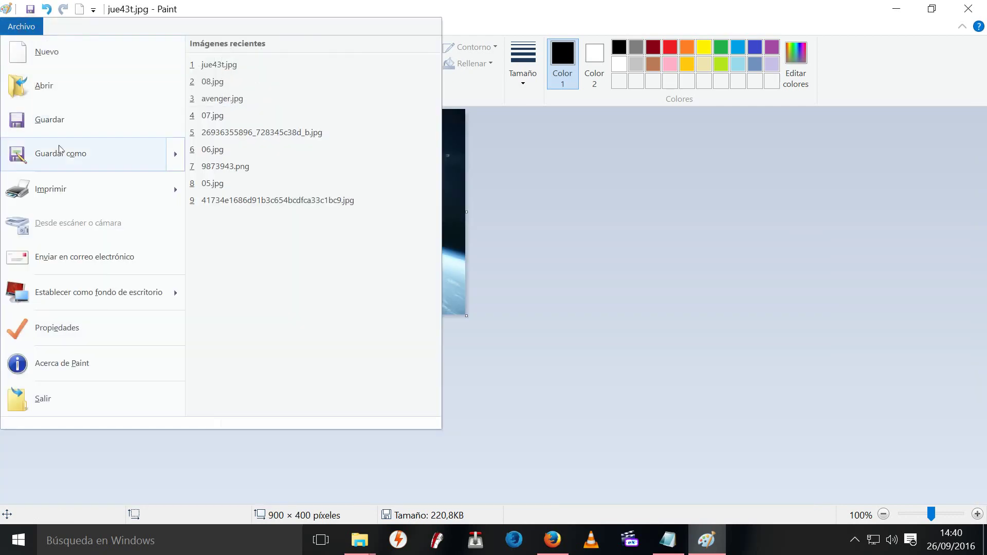
{"action": "mouse_move", "coordinate": [61, 153]}
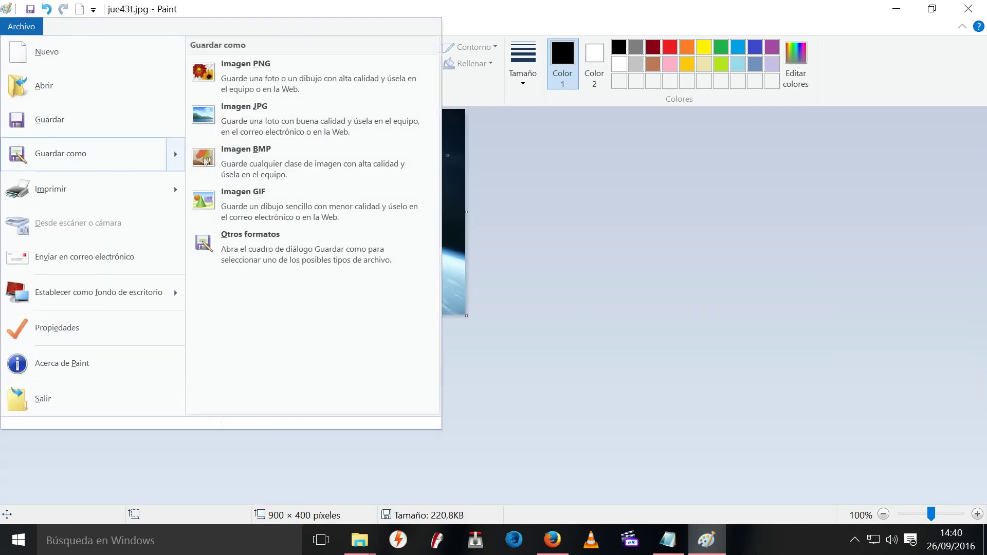
{"action": "left_click", "coordinate": [245, 119]}
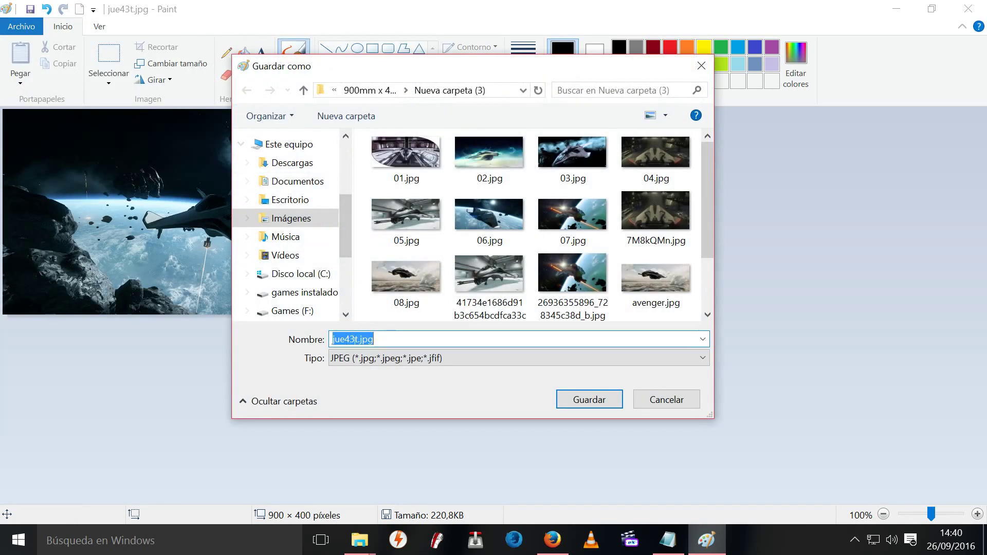
{"action": "left_click", "coordinate": [357, 340]}
{"action": "double_click", "coordinate": [357, 339]}
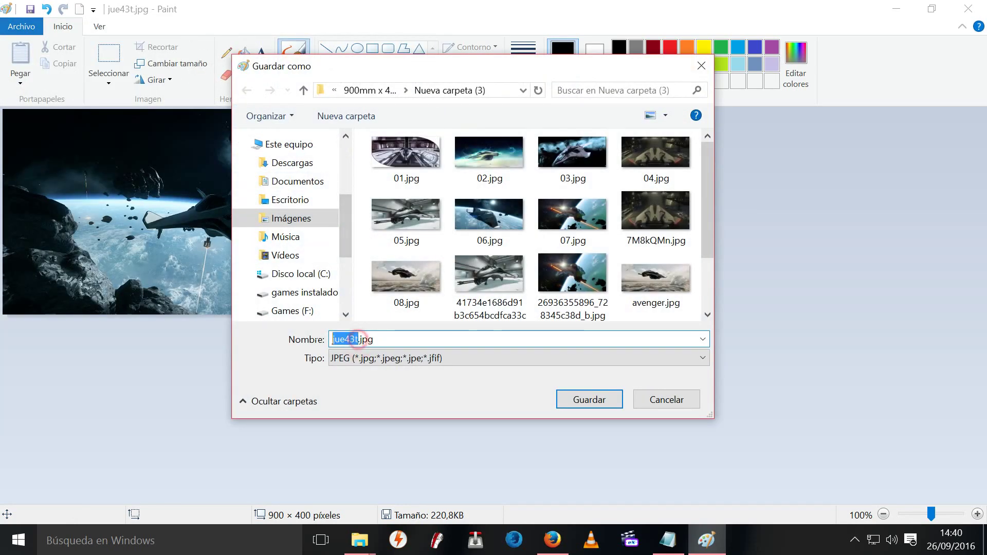
{"action": "type", "text": "09"}
{"action": "left_click", "coordinate": [596, 401]}
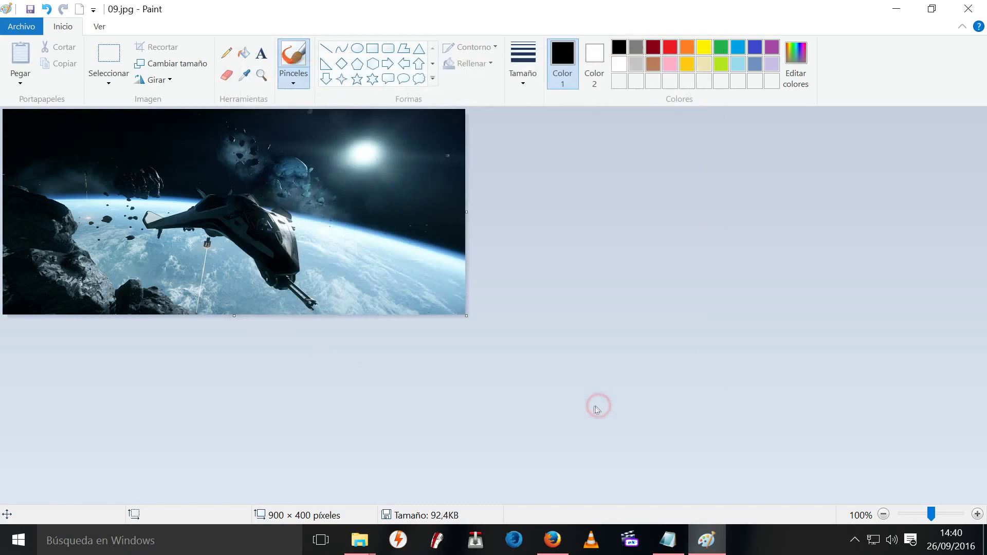
Close Paint and create a new subfolder inside Nueva carpeta (3) in the maximized File Explorer window
{"action": "left_click", "coordinate": [960, 7]}
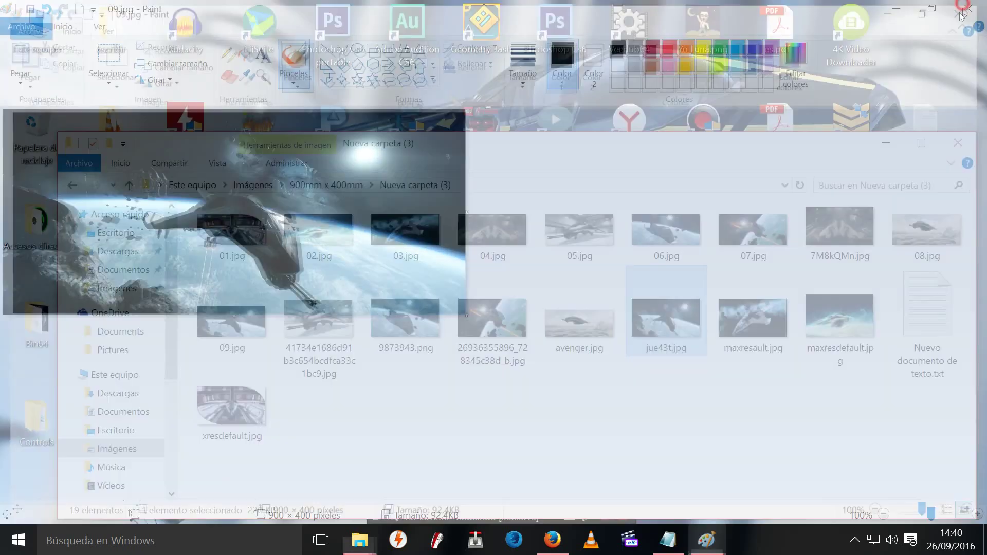
{"action": "left_click", "coordinate": [921, 142]}
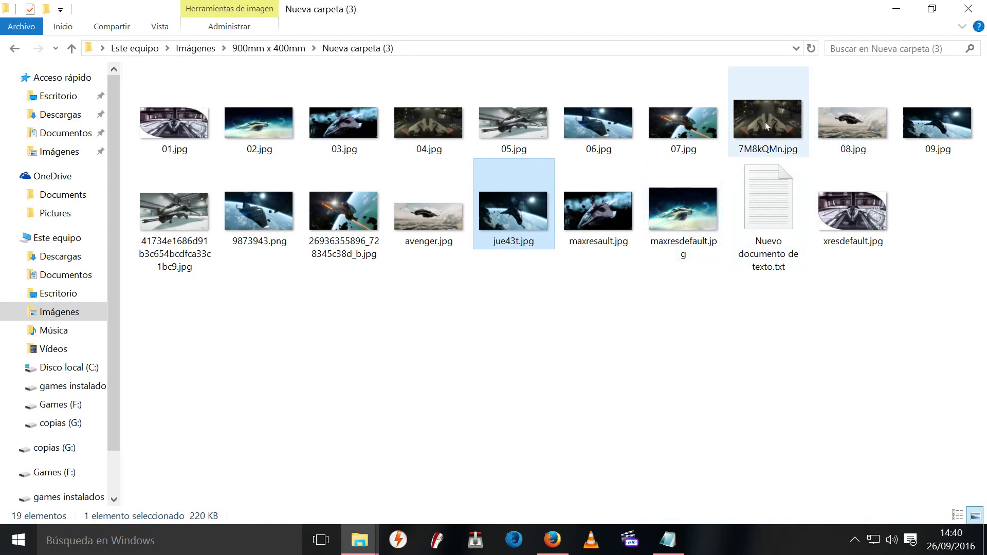
{"action": "right_click", "coordinate": [487, 369]}
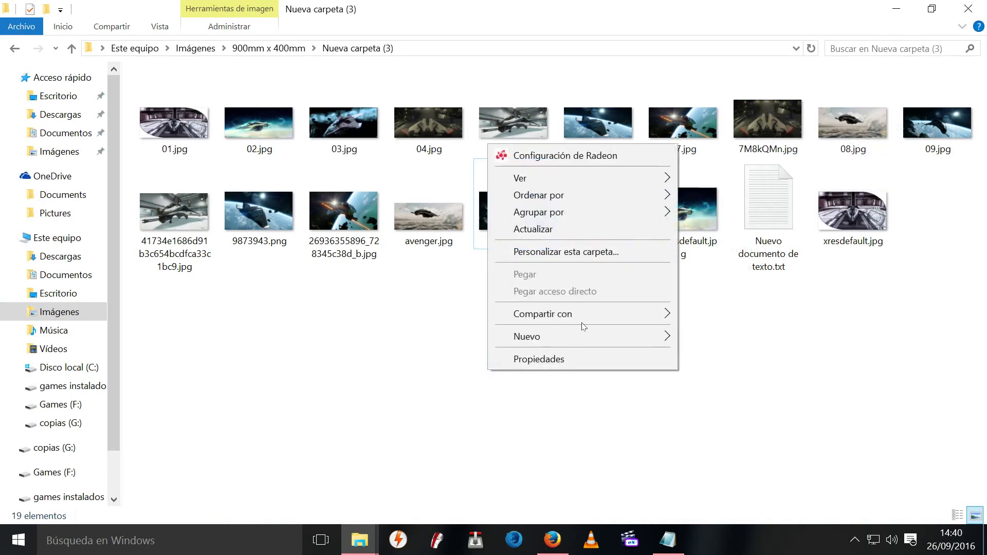
{"action": "mouse_move", "coordinate": [604, 345]}
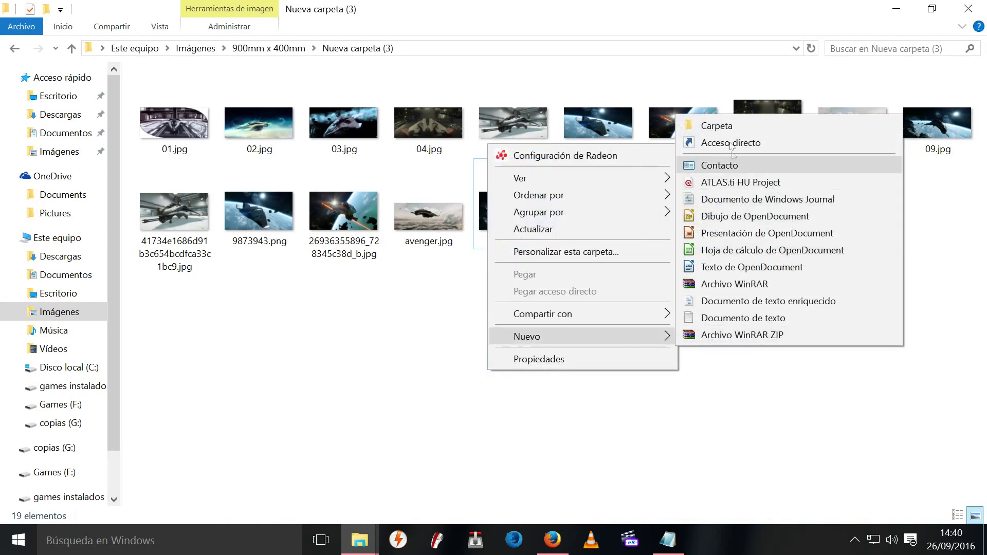
{"action": "left_click", "coordinate": [717, 126]}
{"action": "left_click", "coordinate": [598, 359]}
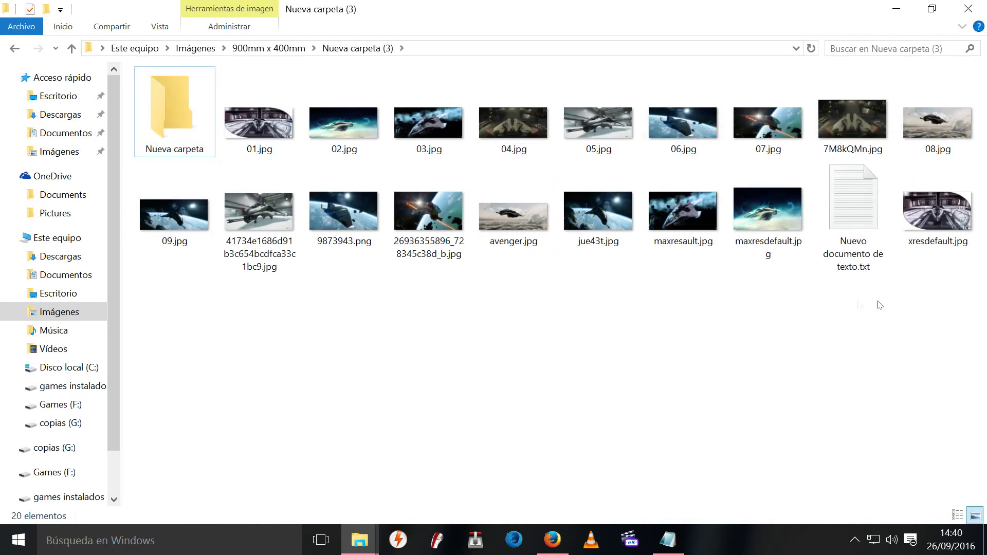
Move all unnumbered original images, including 7M8kQMn.jpg, into the Nueva carpeta subfolder, leaving out Nuevo documento de texto.txt, and check the subfolder's contents
{"action": "left_click_drag", "start_coordinate": [957, 283], "coordinate": [234, 216]}
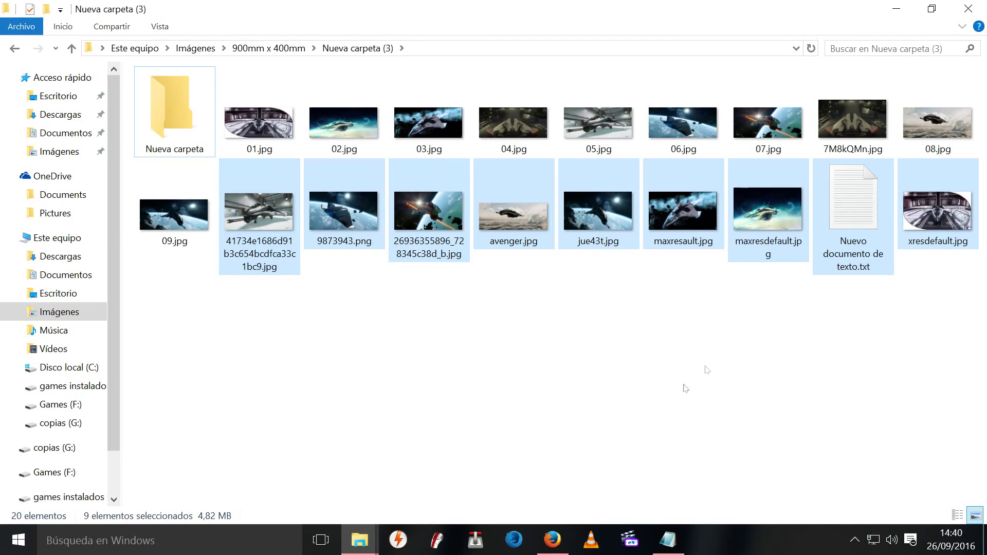
{"action": "left_click", "coordinate": [856, 203], "text": "ctrl"}
{"action": "left_click_drag", "start_coordinate": [270, 222], "coordinate": [179, 116]}
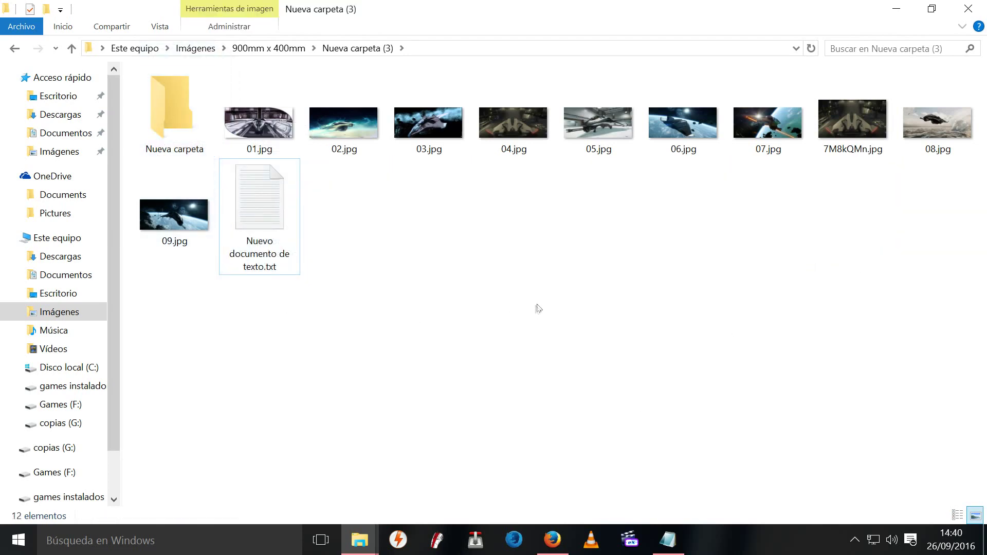
{"action": "left_click_drag", "start_coordinate": [851, 126], "coordinate": [157, 107]}
{"action": "double_click", "coordinate": [170, 117]}
{"action": "key", "text": "alt+Left"}
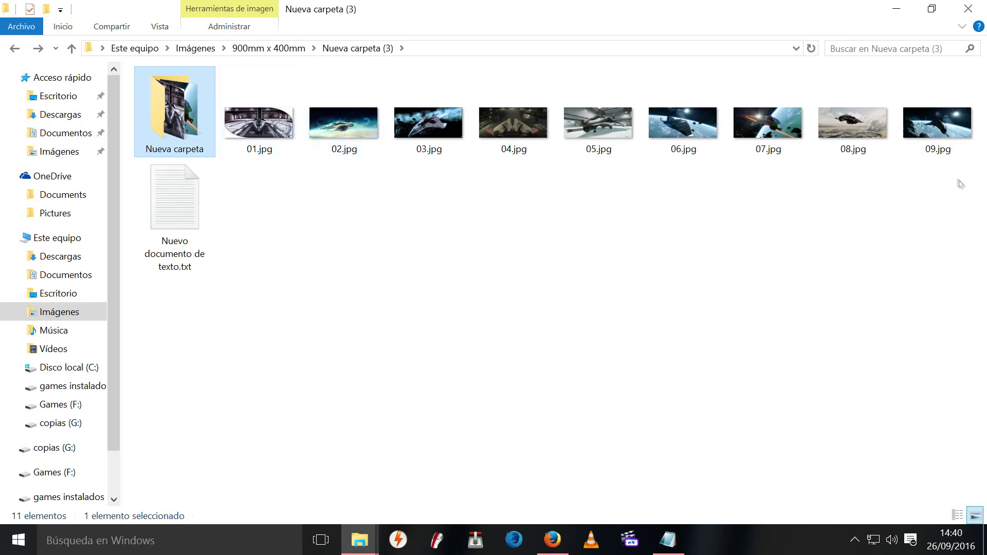
Select images 01.jpg to 09.jpg, switch to the imgur image library in Firefox, and close its open image view
{"action": "left_click_drag", "start_coordinate": [921, 172], "coordinate": [261, 129]}
{"action": "left_click", "coordinate": [553, 540]}
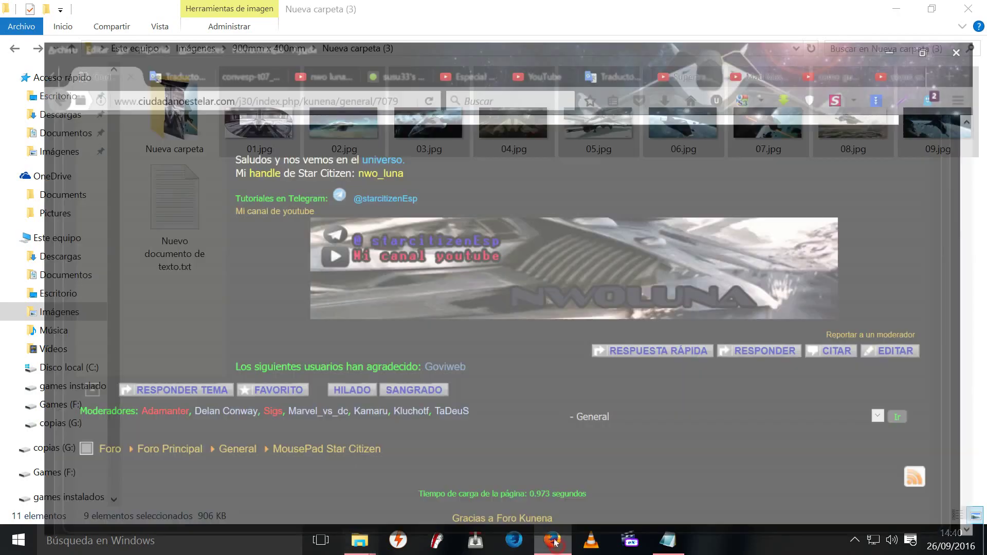
{"action": "left_click", "coordinate": [395, 30]}
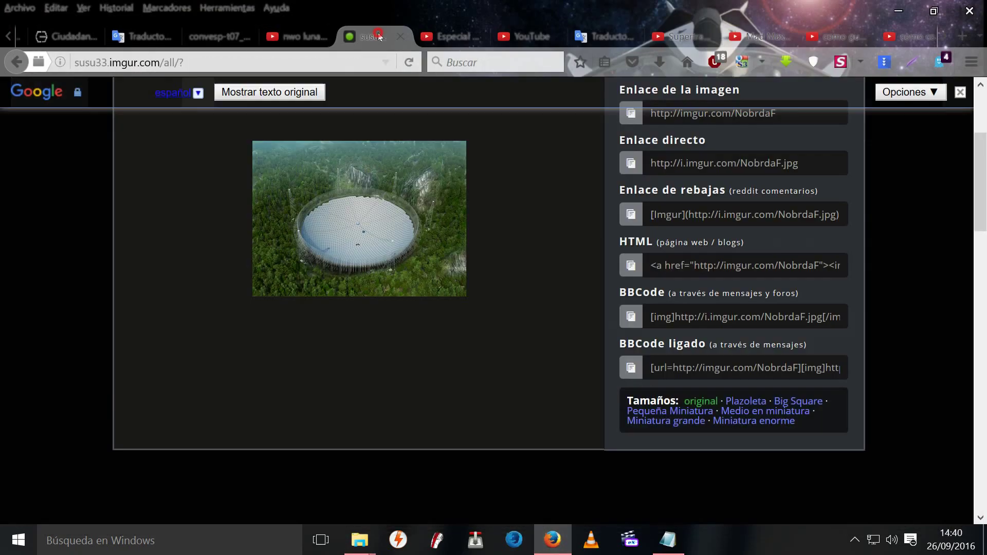
{"action": "scroll", "coordinate": [935, 220], "scroll_direction": "up", "scroll_amount": 3}
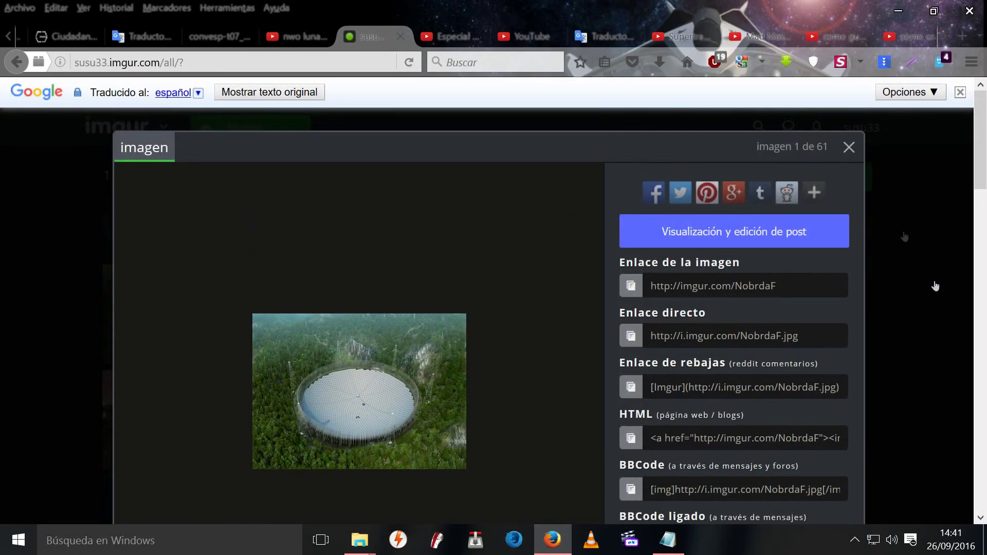
{"action": "left_click", "coordinate": [871, 205]}
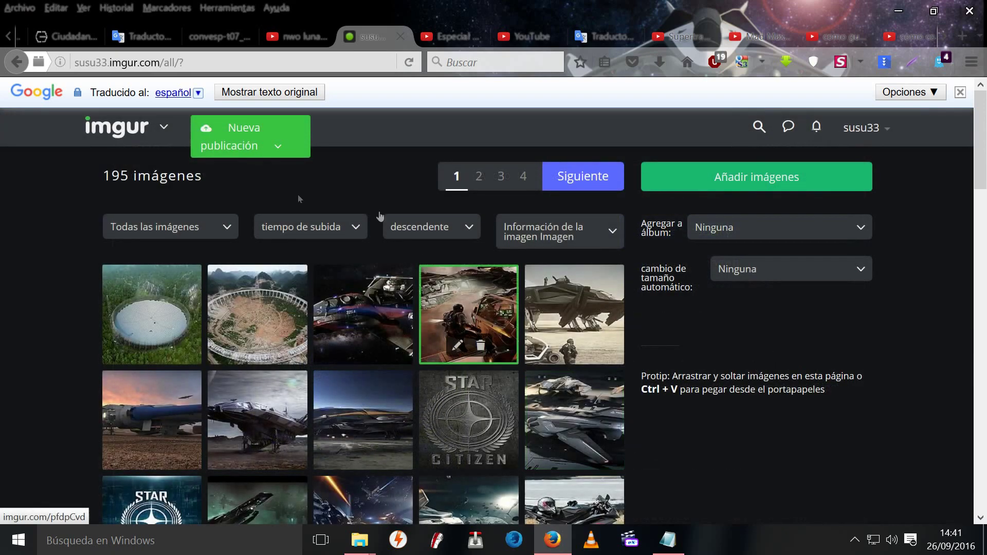
Switch to the Nueva carpeta (3) window in File Explorer and restore it to a smaller size over the lower part of the imgur page
{"action": "mouse_move", "coordinate": [143, 380]}
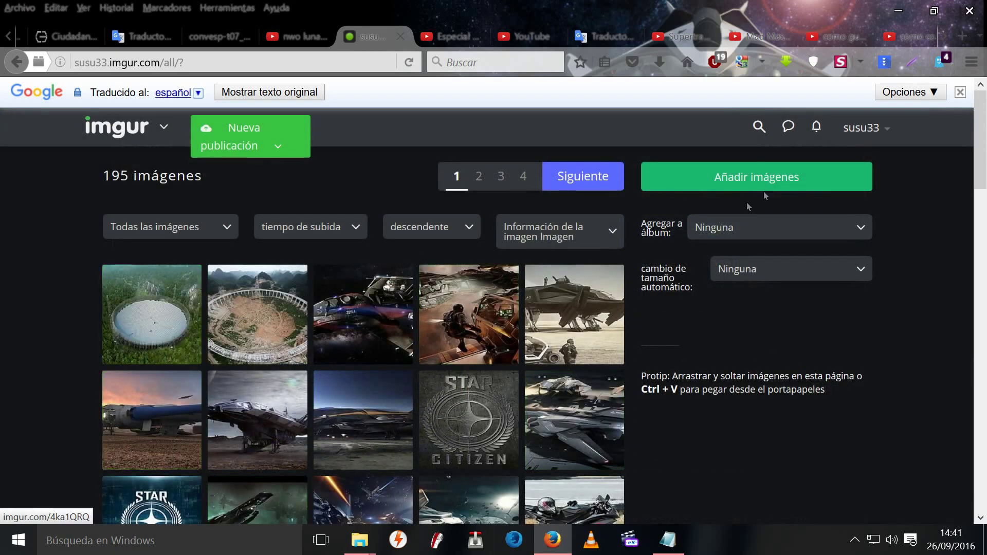
{"action": "mouse_move", "coordinate": [851, 138]}
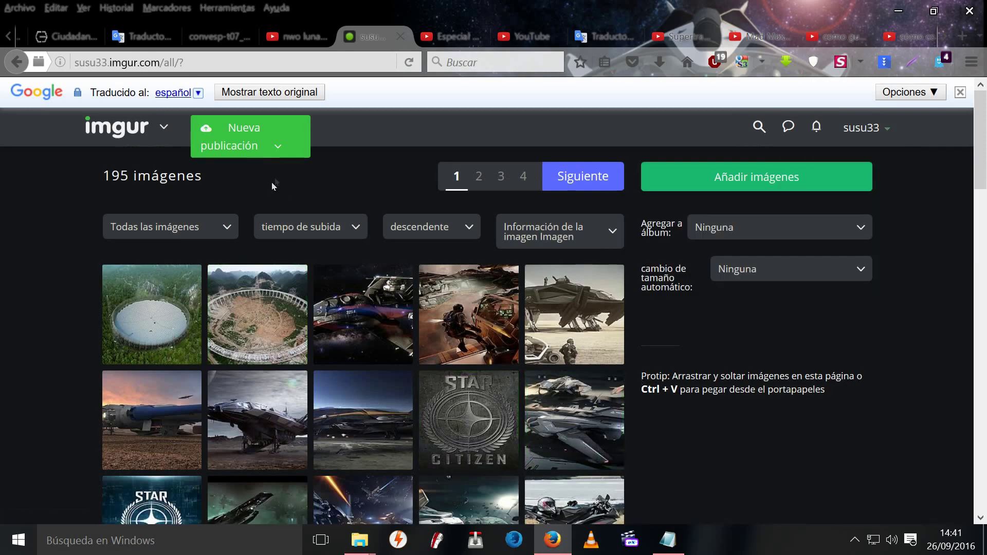
{"action": "mouse_move", "coordinate": [342, 534]}
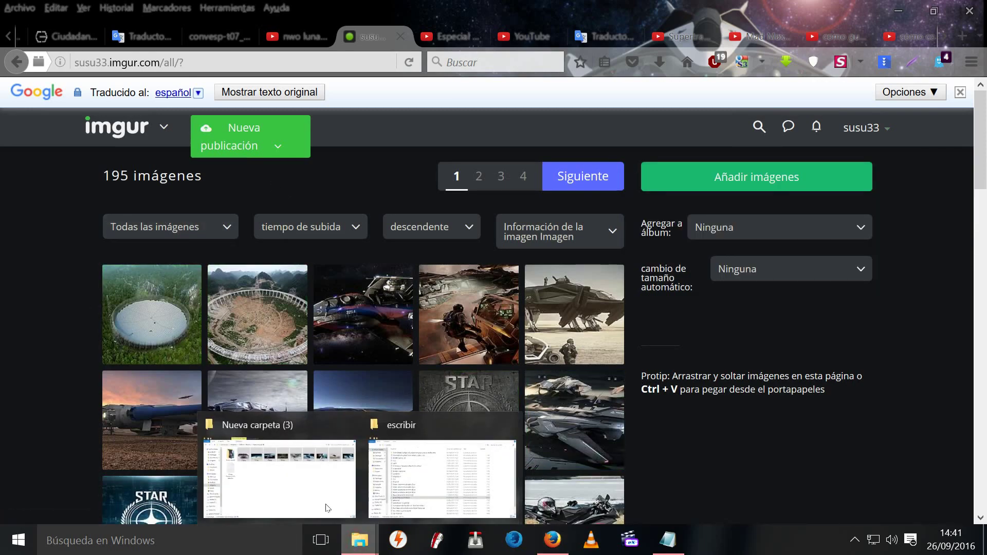
{"action": "left_click", "coordinate": [304, 494]}
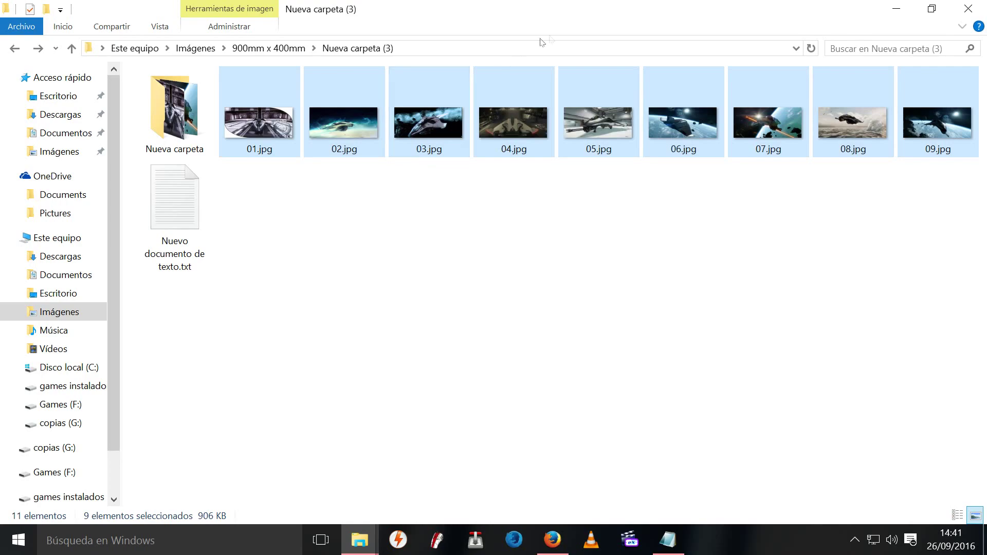
{"action": "left_click_drag", "start_coordinate": [617, 19], "coordinate": [612, 252]}
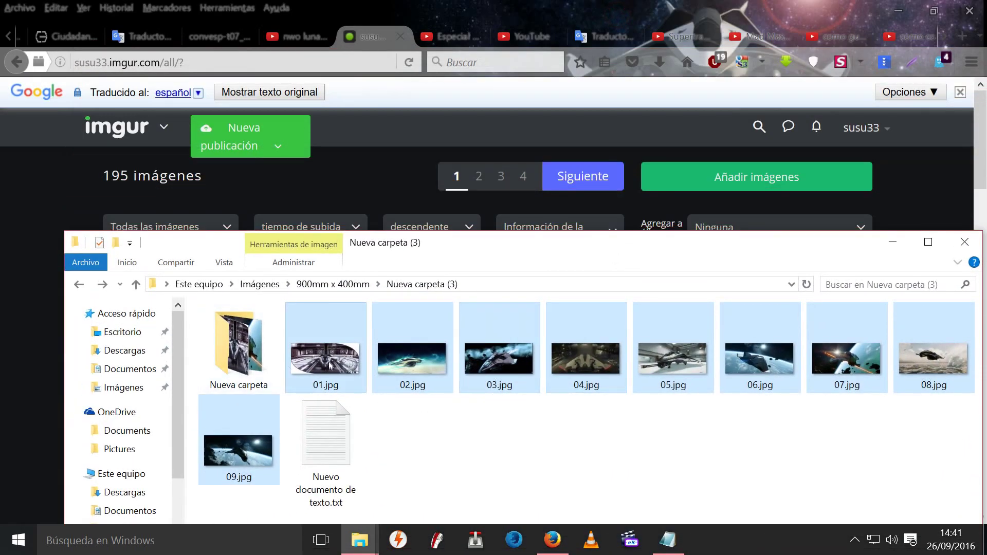
{"action": "mouse_move", "coordinate": [328, 360]}
{"action": "left_mouse_down"}
{"action": "mouse_move", "coordinate": [133, 311]}
{"action": "mouse_move", "coordinate": [46, 199]}
{"action": "mouse_move", "coordinate": [320, 370]}
{"action": "mouse_move", "coordinate": [322, 360]}
{"action": "left_mouse_up"}
{"action": "left_click", "coordinate": [288, 148]}
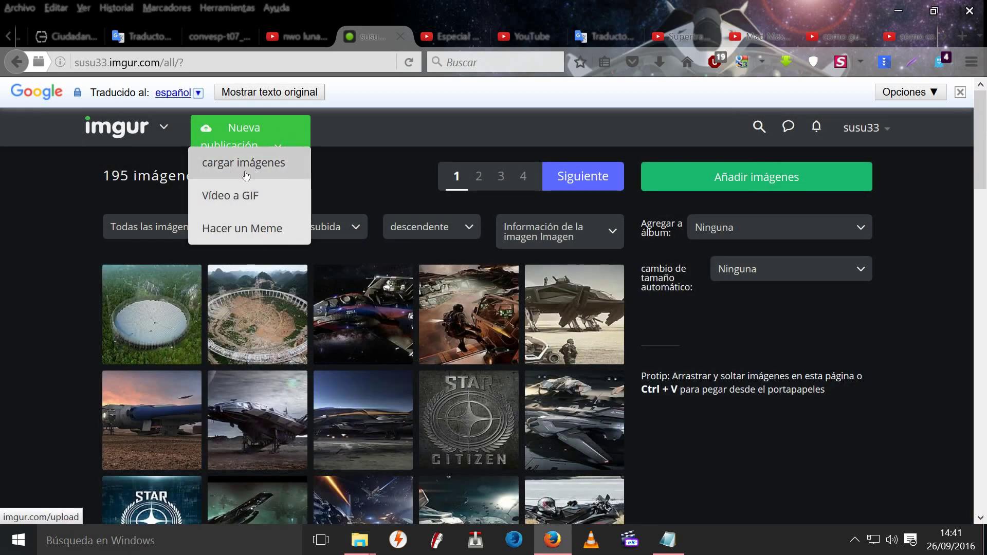
{"action": "left_click", "coordinate": [37, 350]}
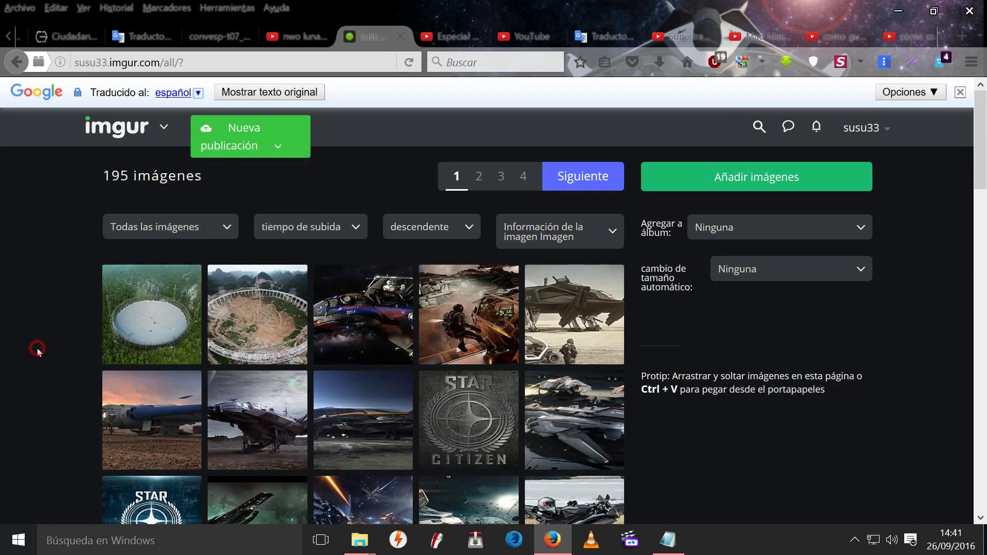
Upload the selected images 01.jpg to 09.jpg from File Explorer to the imgur library, and minimize the Explorer window
{"action": "mouse_move", "coordinate": [358, 547]}
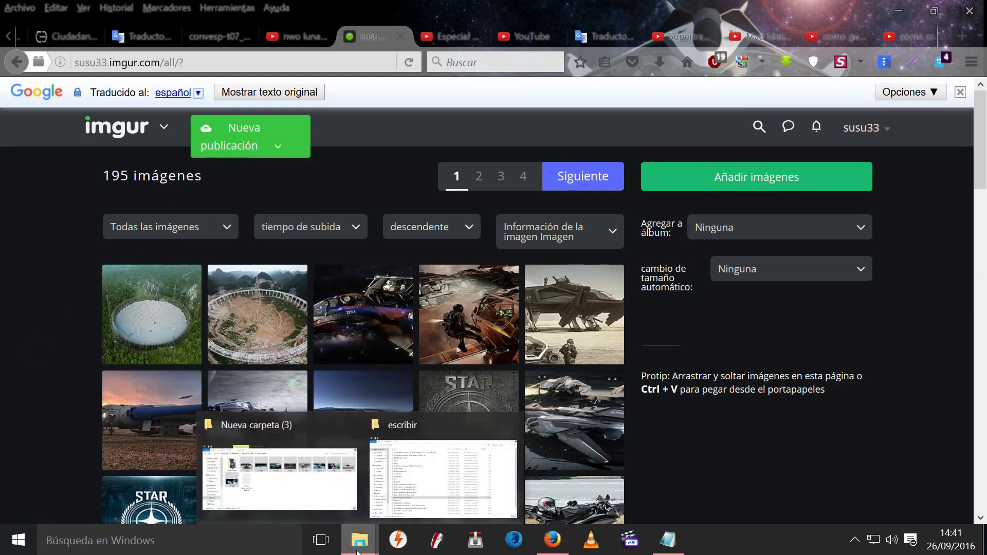
{"action": "left_click", "coordinate": [311, 495]}
{"action": "left_click_drag", "start_coordinate": [329, 345], "coordinate": [37, 235]}
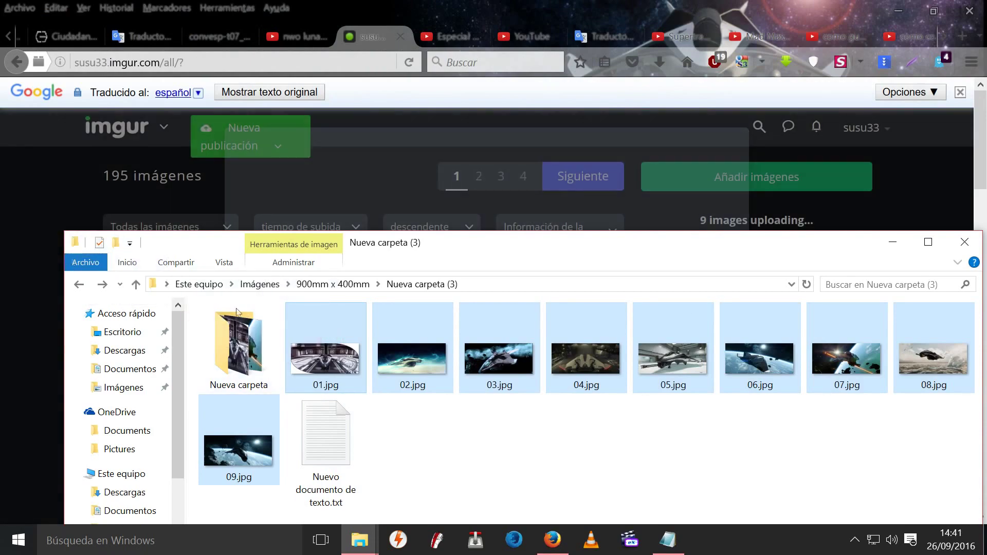
{"action": "left_click", "coordinate": [928, 242]}
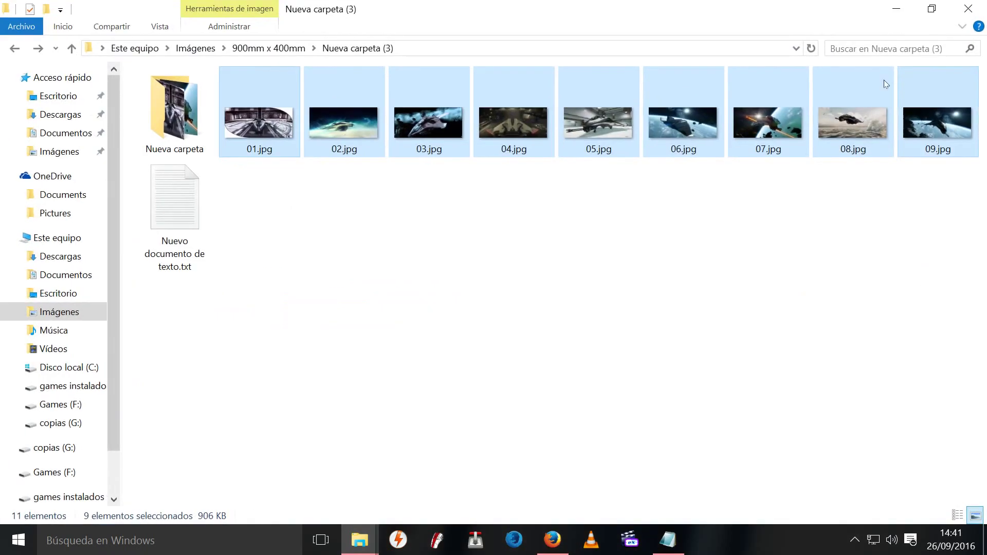
{"action": "left_click", "coordinate": [898, 13]}
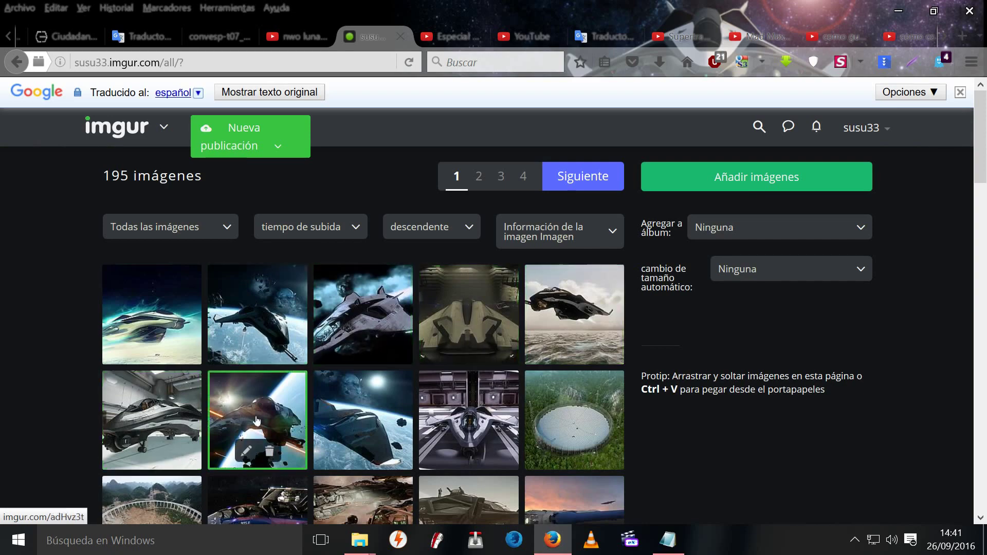
Open the uploaded 01.jpg on imgur, and add two line breaks below the introductory sentence in the Notepad document
{"action": "left_click", "coordinate": [446, 398]}
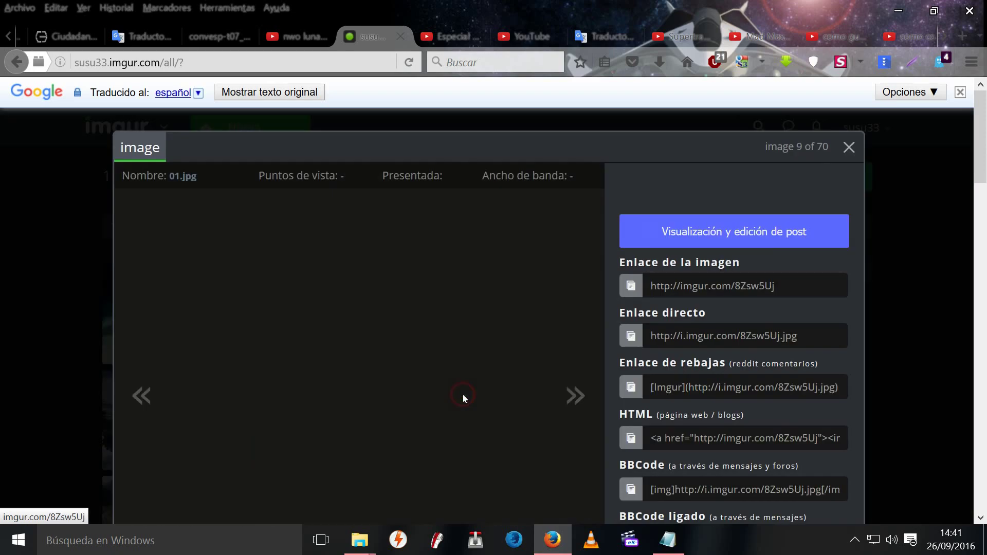
{"action": "scroll", "coordinate": [899, 337], "scroll_direction": "down", "scroll_amount": 2}
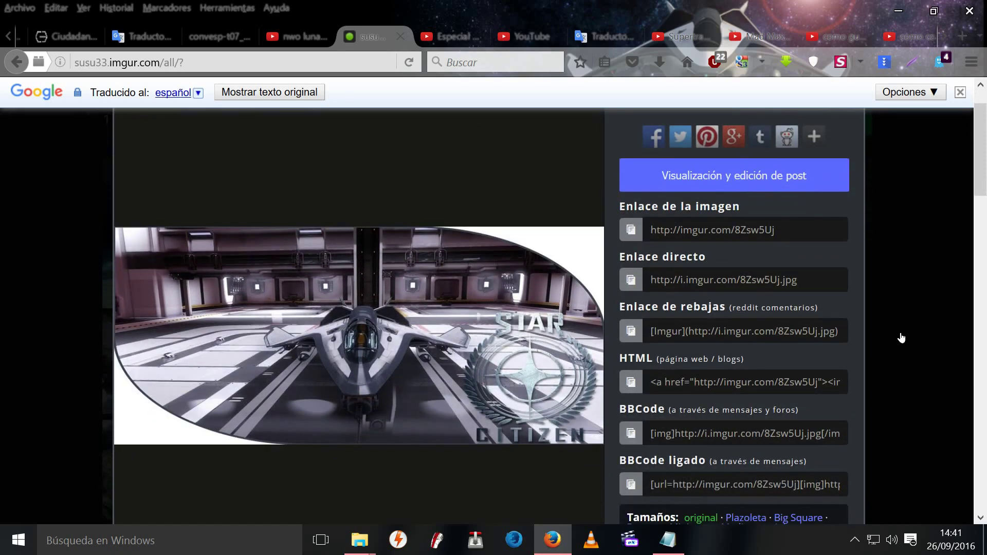
{"action": "left_click", "coordinate": [670, 546]}
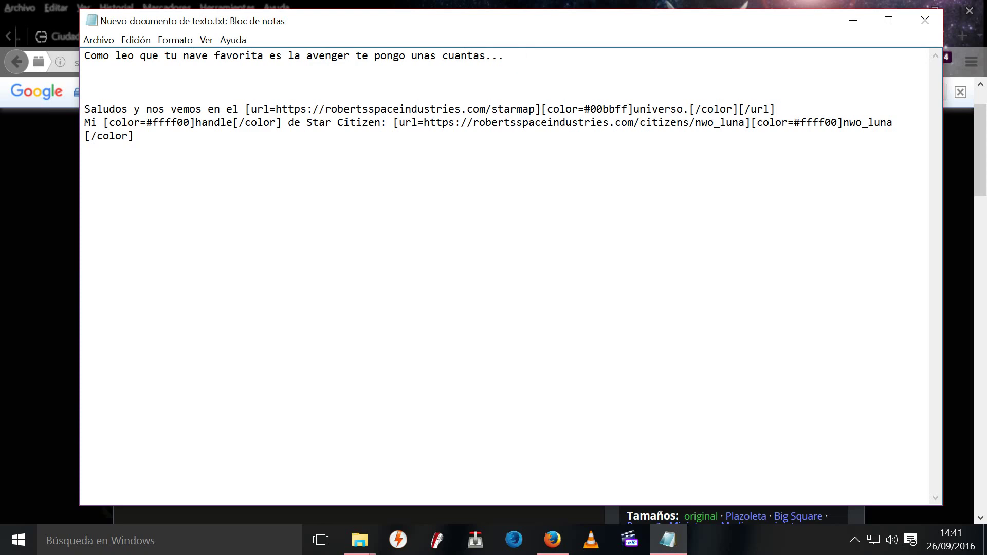
{"action": "key", "text": "Return"}
{"action": "key", "text": "Return"}
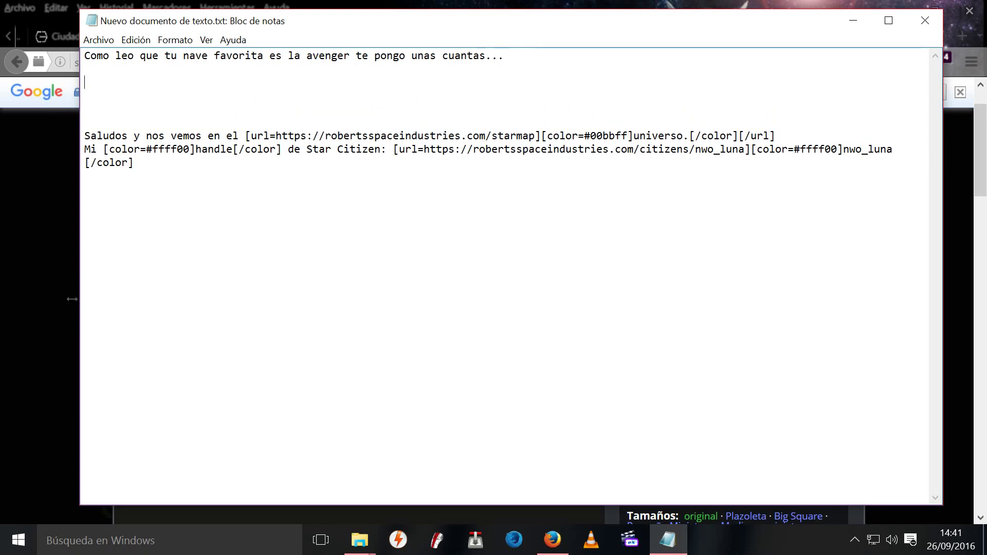
Copy the BBCode of 01.jpg from imgur in Firefox and paste it below the introductory sentence in Notepad, followed by a new line
{"action": "left_click", "coordinate": [31, 324]}
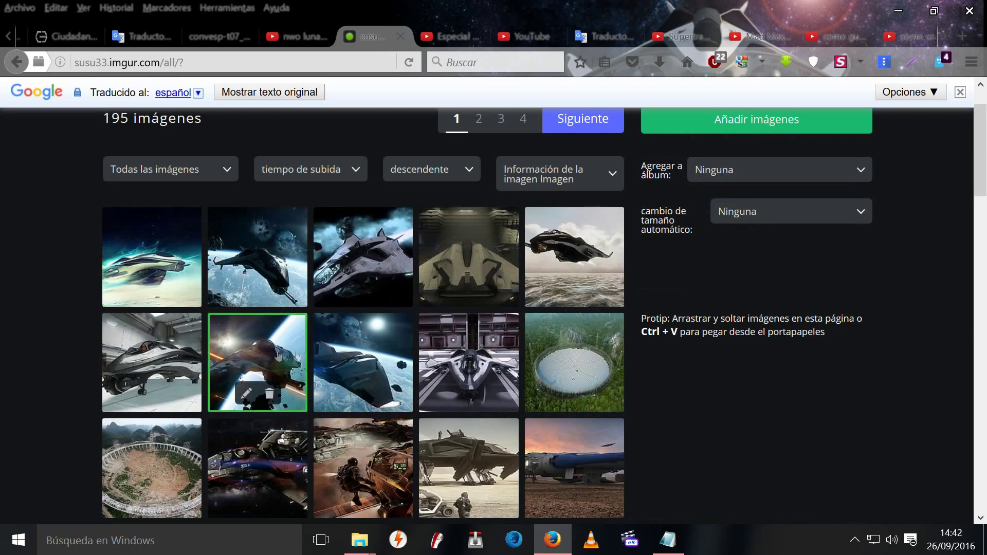
{"action": "left_click", "coordinate": [367, 359]}
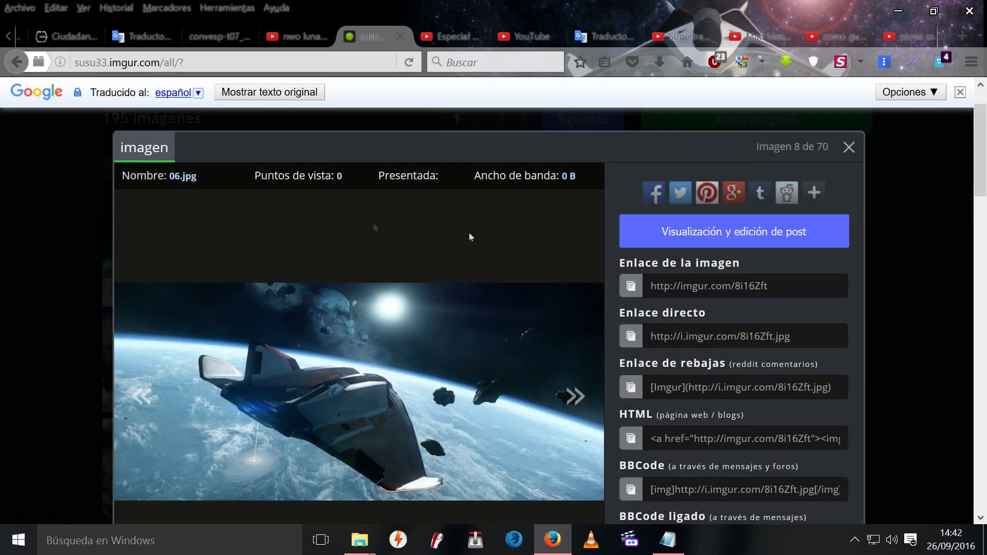
{"action": "left_click", "coordinate": [849, 147]}
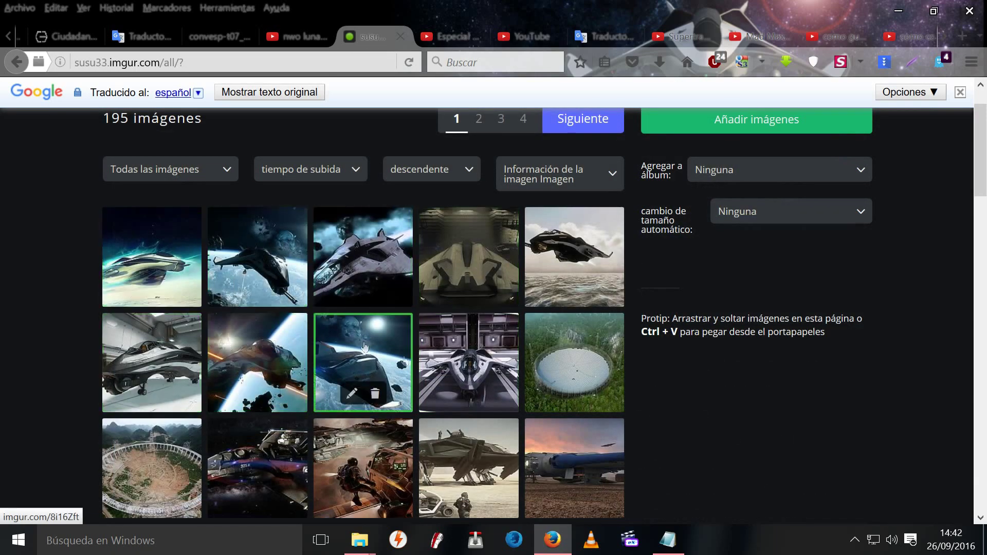
{"action": "left_click", "coordinate": [473, 349]}
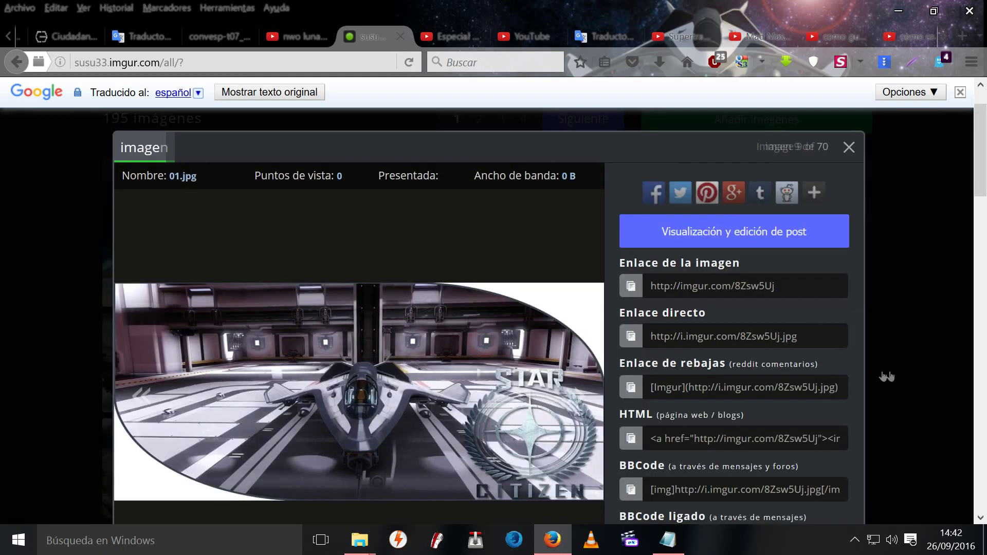
{"action": "scroll", "coordinate": [882, 377], "scroll_direction": "down", "scroll_amount": 3}
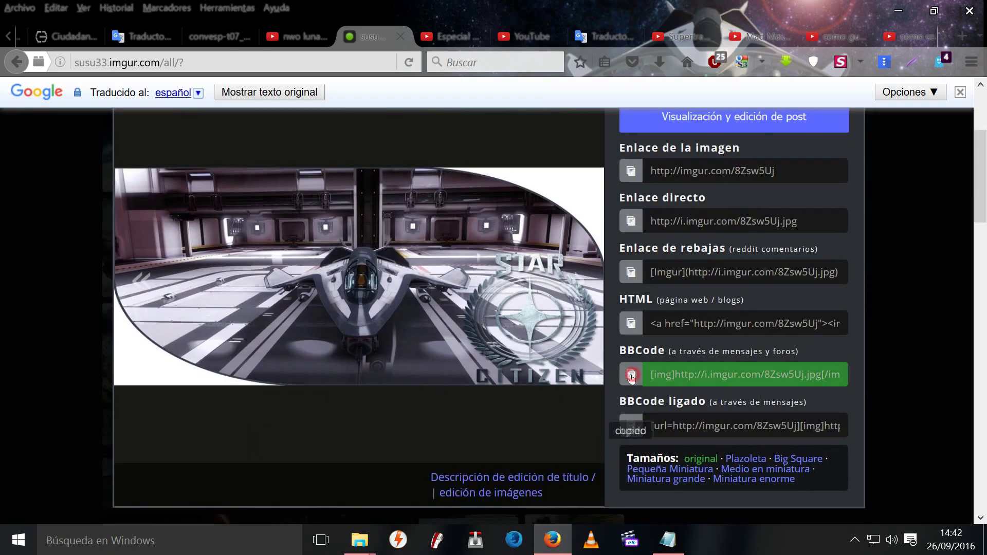
{"action": "left_click", "coordinate": [670, 545]}
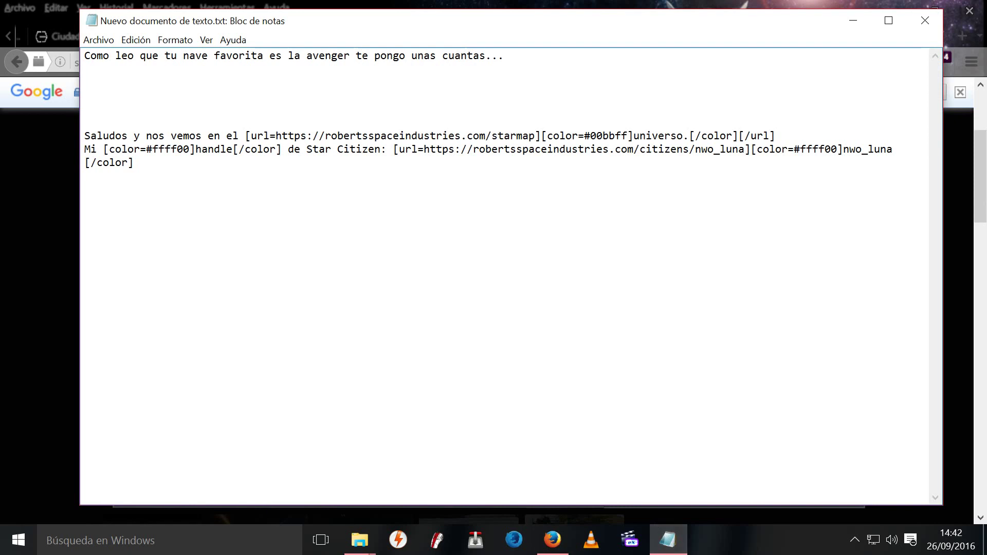
{"action": "right_click", "coordinate": [84, 82]}
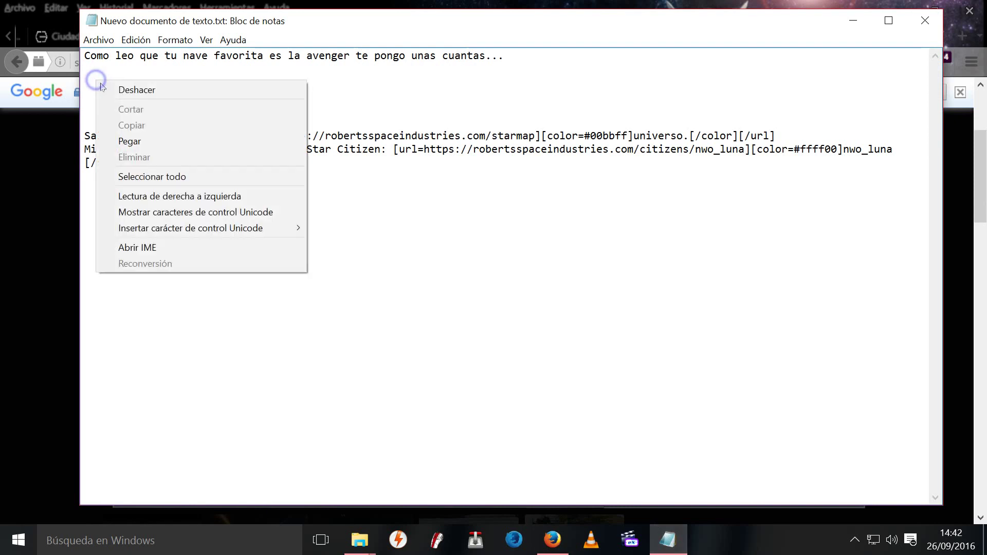
{"action": "left_click", "coordinate": [142, 139]}
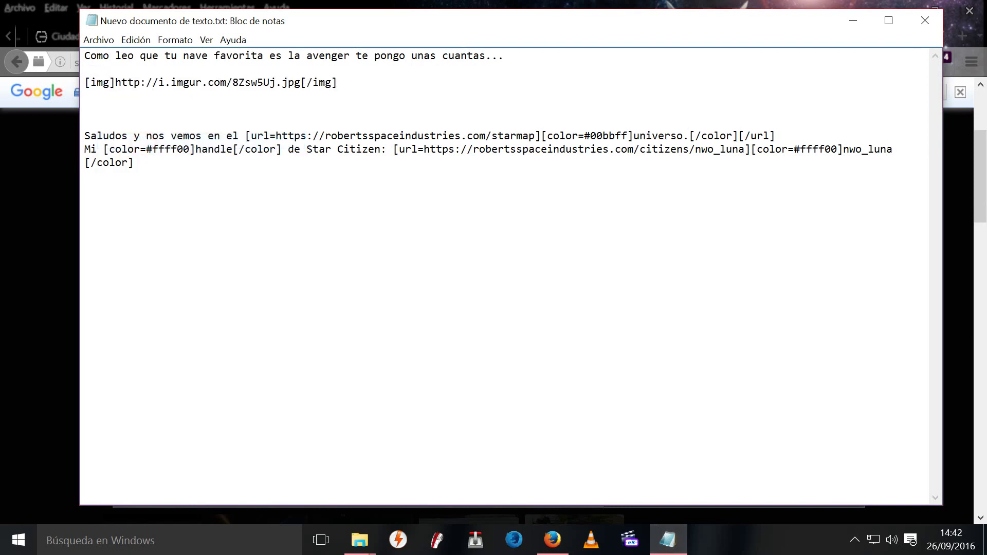
{"action": "key", "text": "Return"}
Copy the BBCode of 06.jpg from imgur in Firefox and paste it under the first image code in Notepad, followed by a new line
{"action": "left_click", "coordinate": [552, 540]}
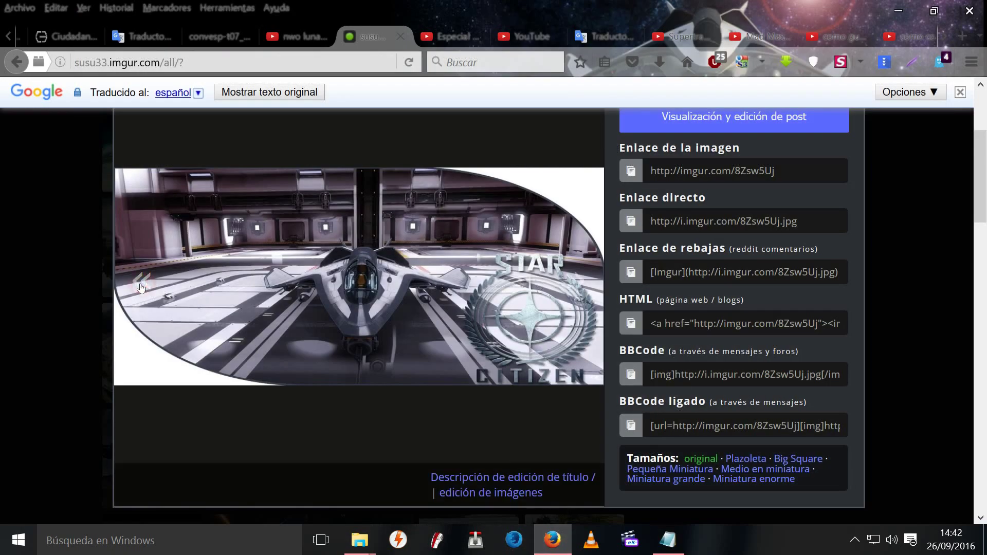
{"action": "left_click", "coordinate": [142, 285]}
{"action": "scroll", "coordinate": [816, 391], "scroll_direction": "down", "scroll_amount": 2}
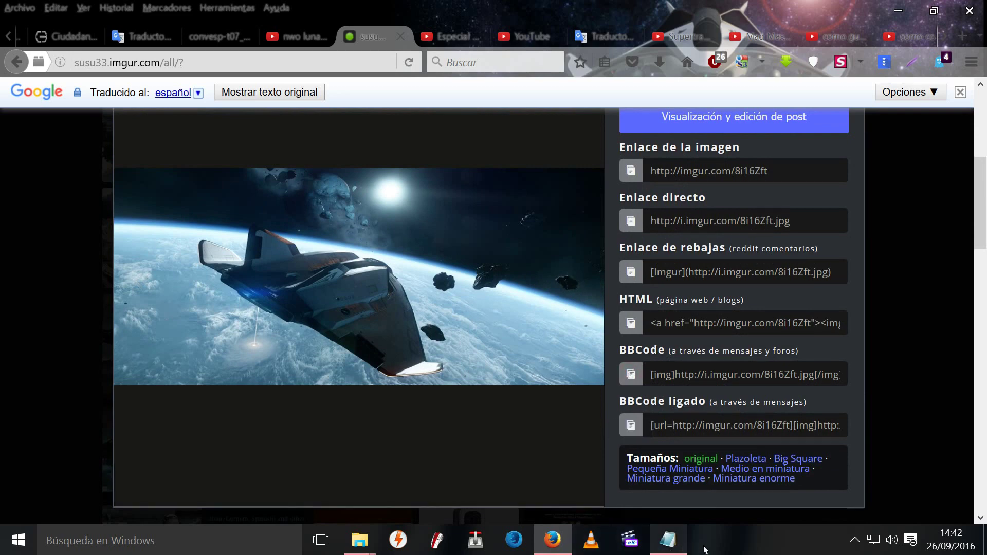
{"action": "left_click", "coordinate": [668, 540]}
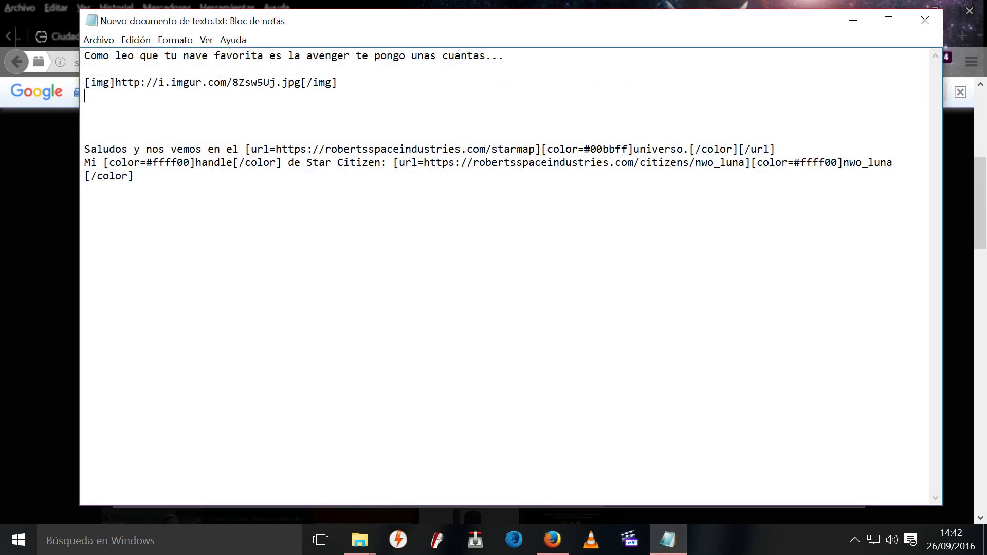
{"action": "right_click", "coordinate": [82, 95]}
{"action": "left_click", "coordinate": [121, 155]}
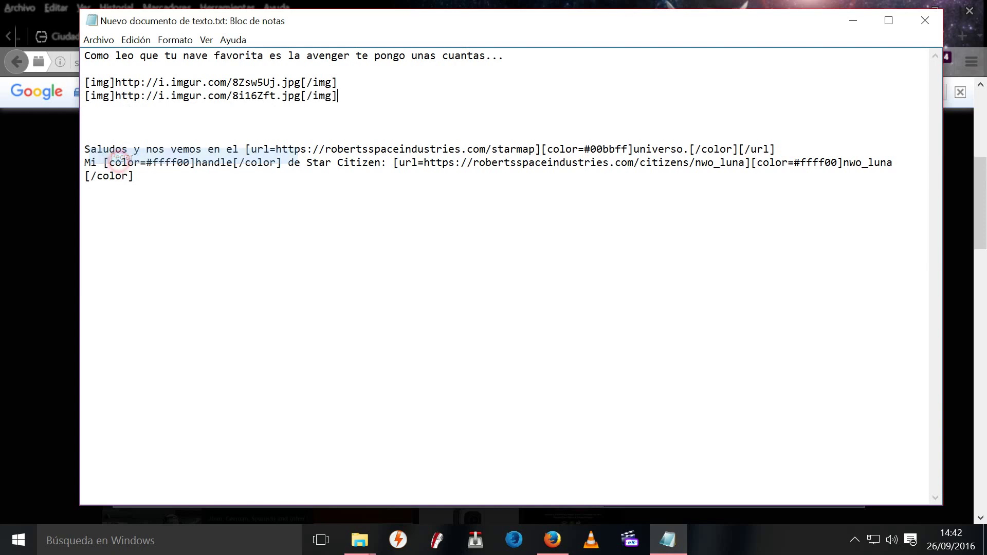
{"action": "key", "text": "Return"}
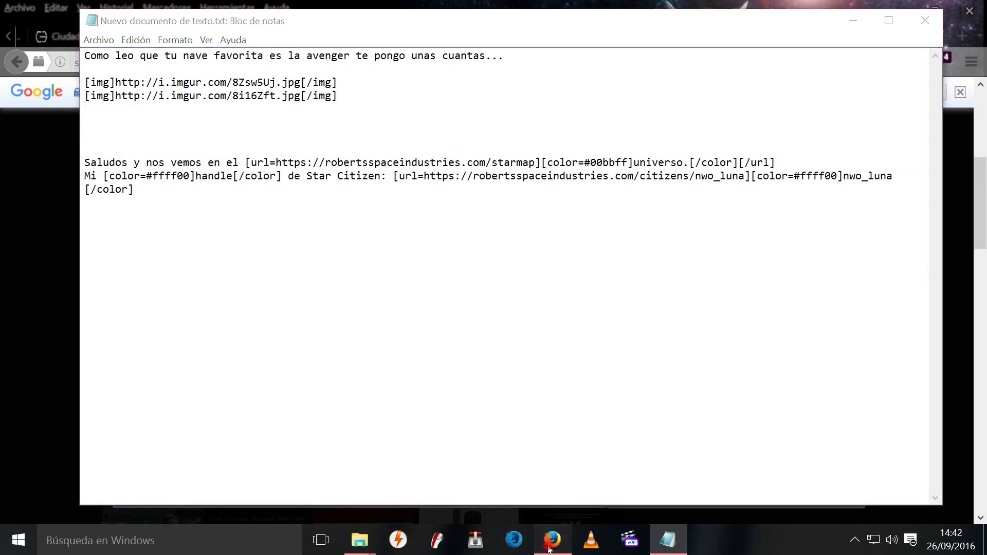
Switch back to imgur in Firefox and bring up the sharing codes for 07.jpg
{"action": "left_click", "coordinate": [553, 540]}
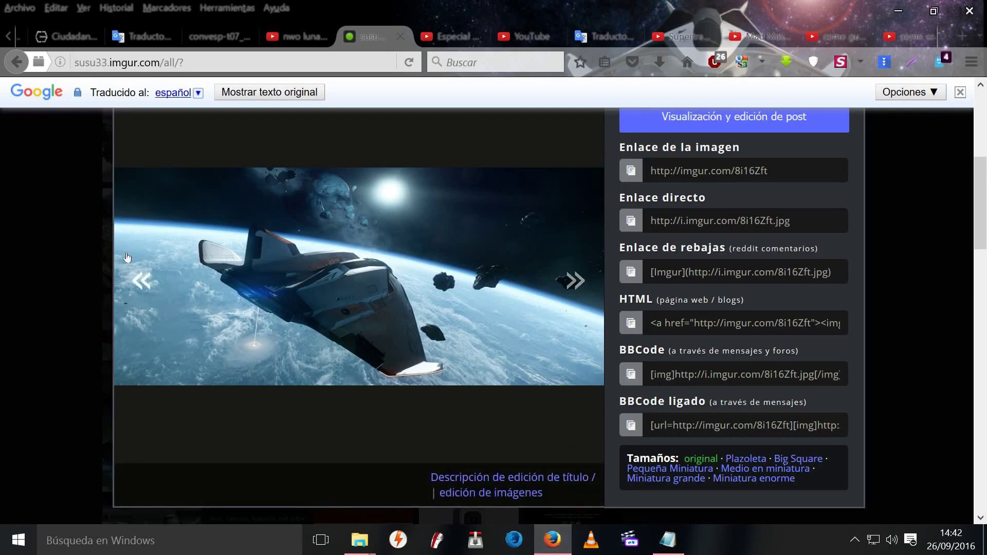
{"action": "left_click", "coordinate": [143, 283]}
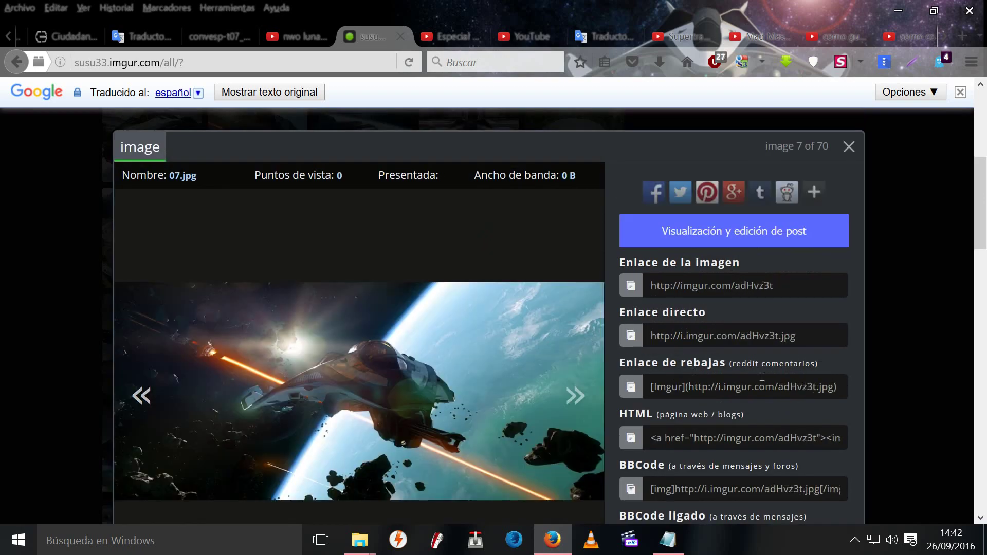